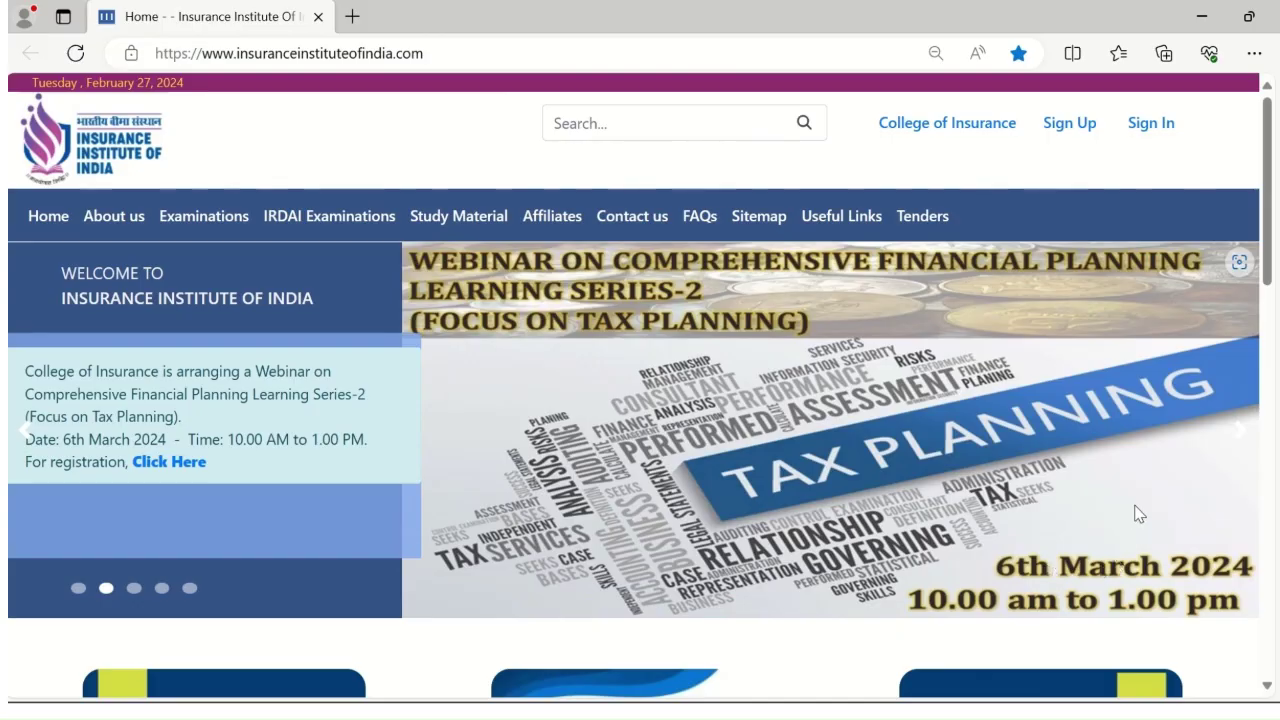
# Open the Sign In form and enter the candidate's login name and password
pyautogui.click(1151, 123)
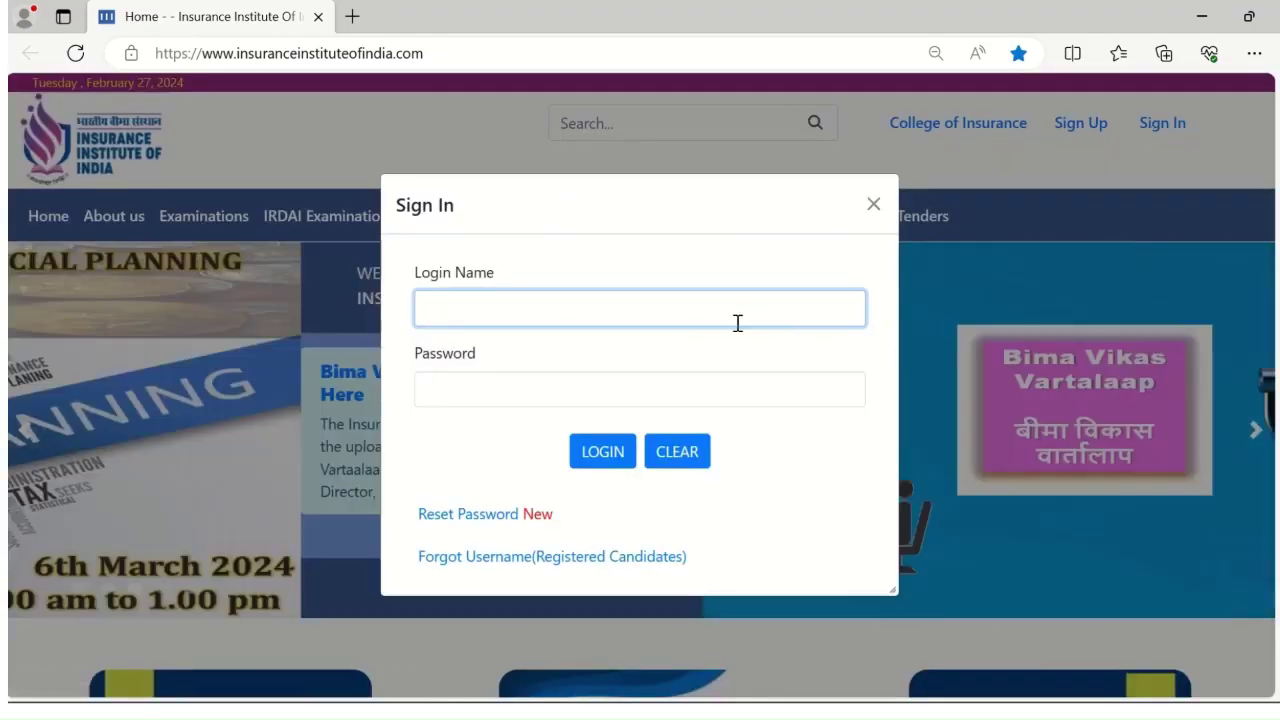
pyautogui.click(737, 313)
pyautogui.write('exam')
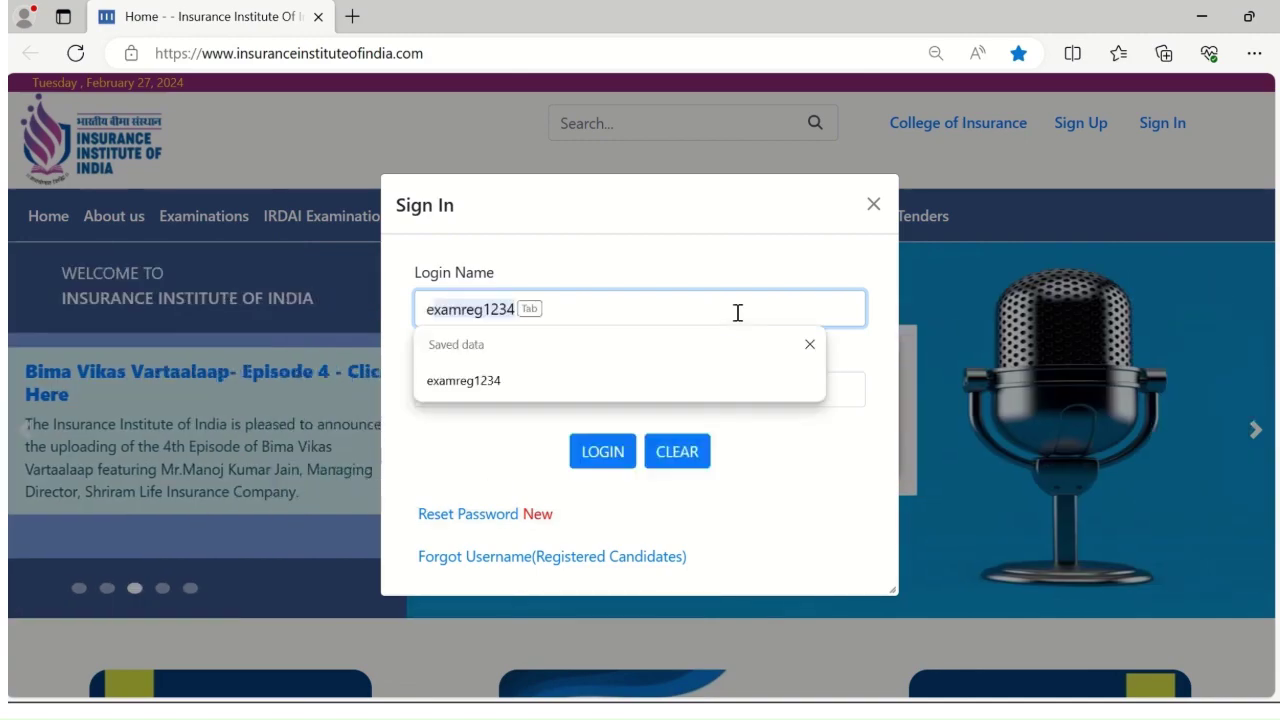
pyautogui.write('reg12345')
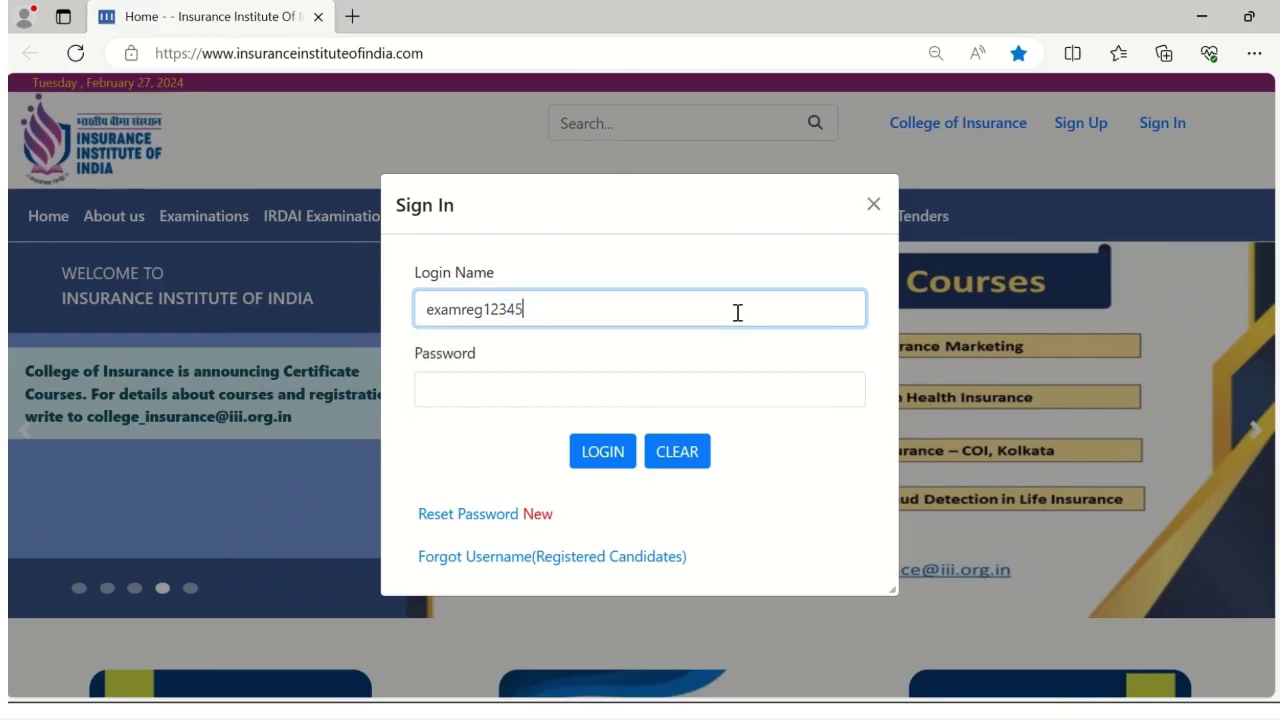
pyautogui.click(722, 378)
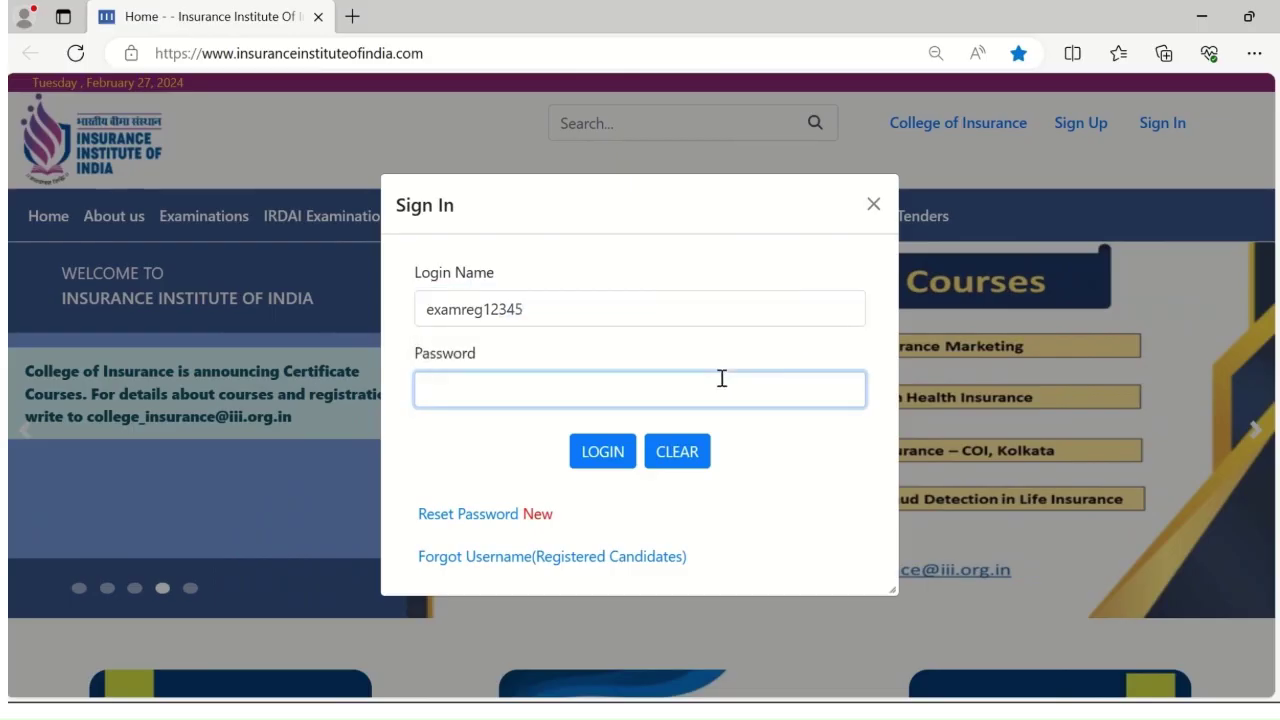
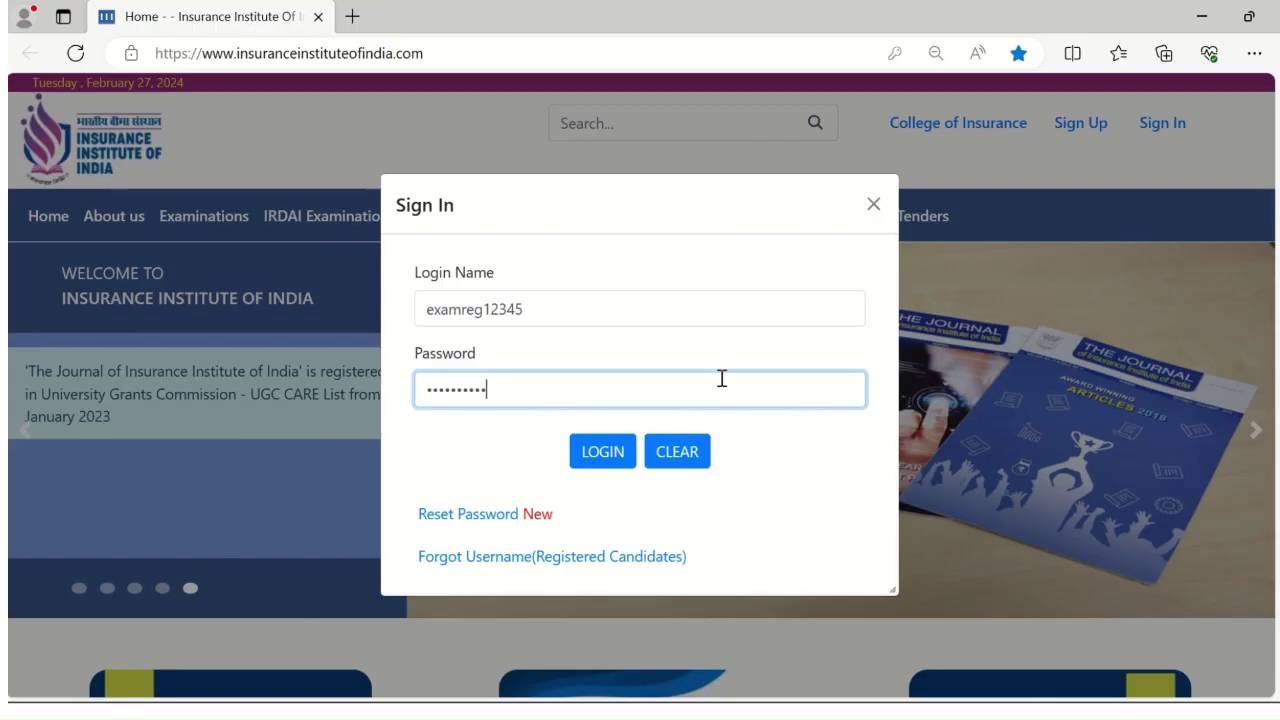
# Sign in, go to Exam Registration > Profile, and zoom the page to 110%
pyautogui.click(600, 455)
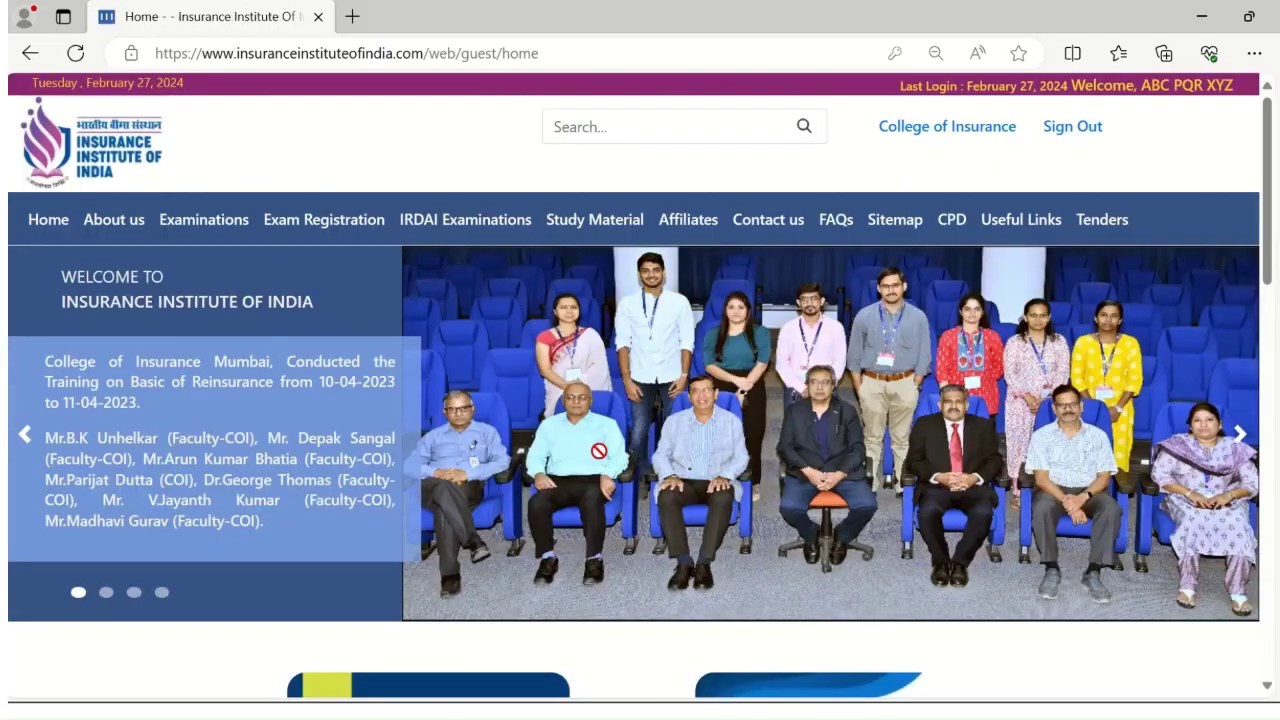
pyautogui.moveTo(290, 224)
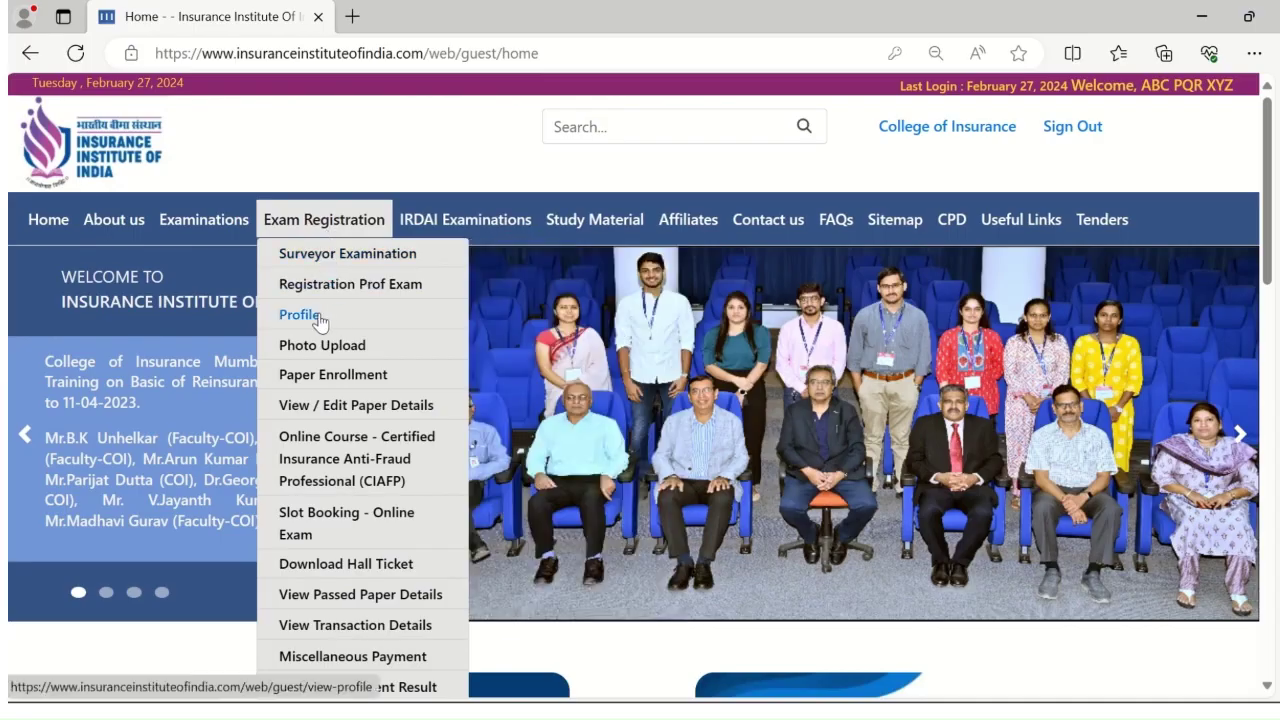
pyautogui.click(318, 319)
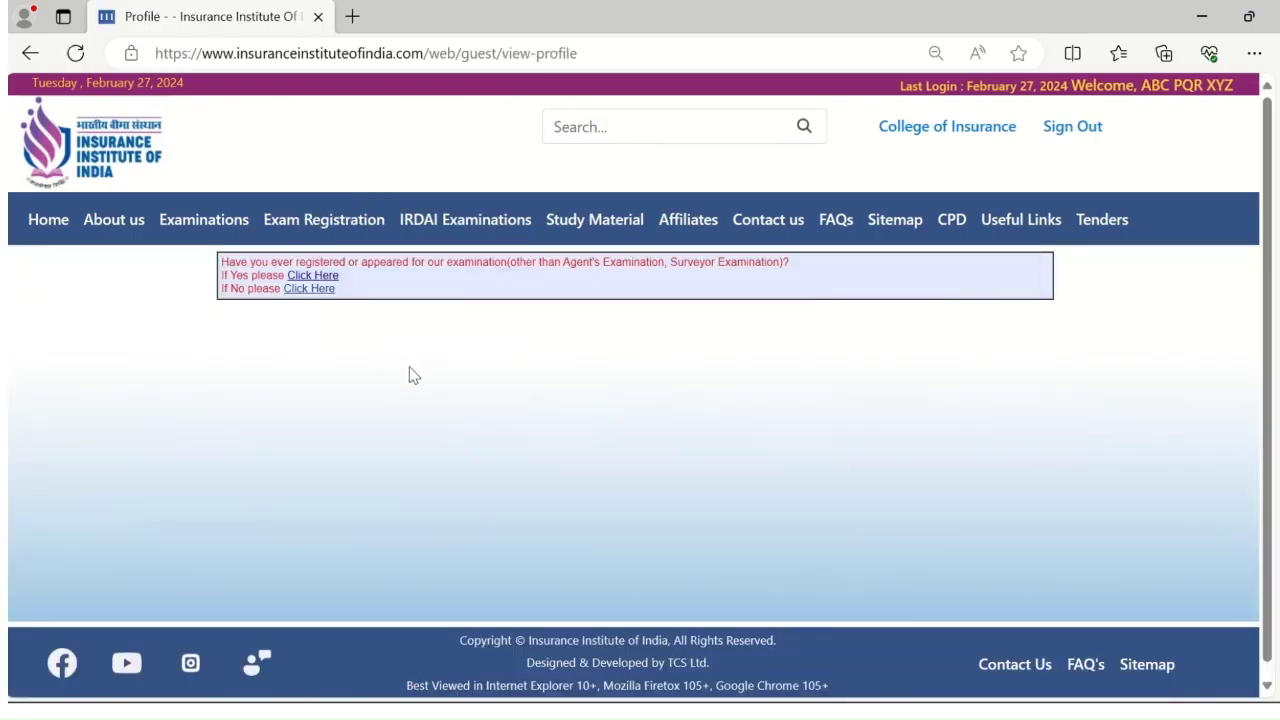
pyautogui.hotkey('ctrl', '+')
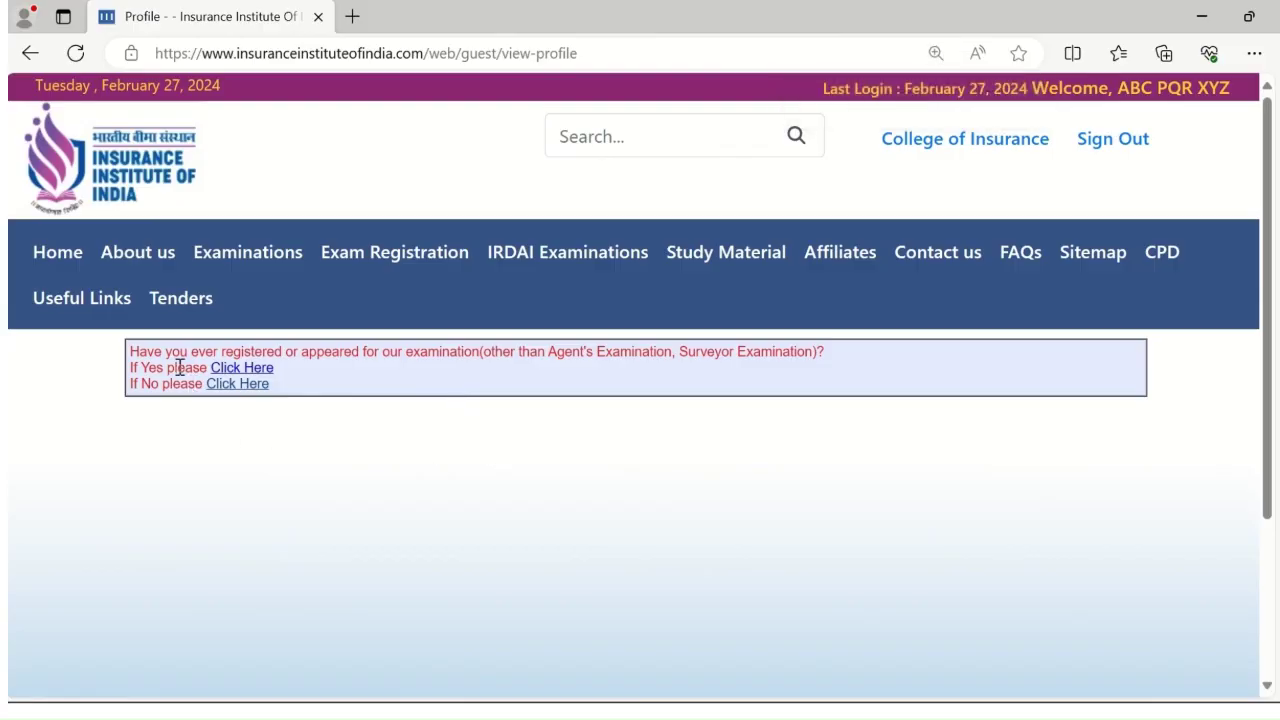
pyautogui.click(240, 386)
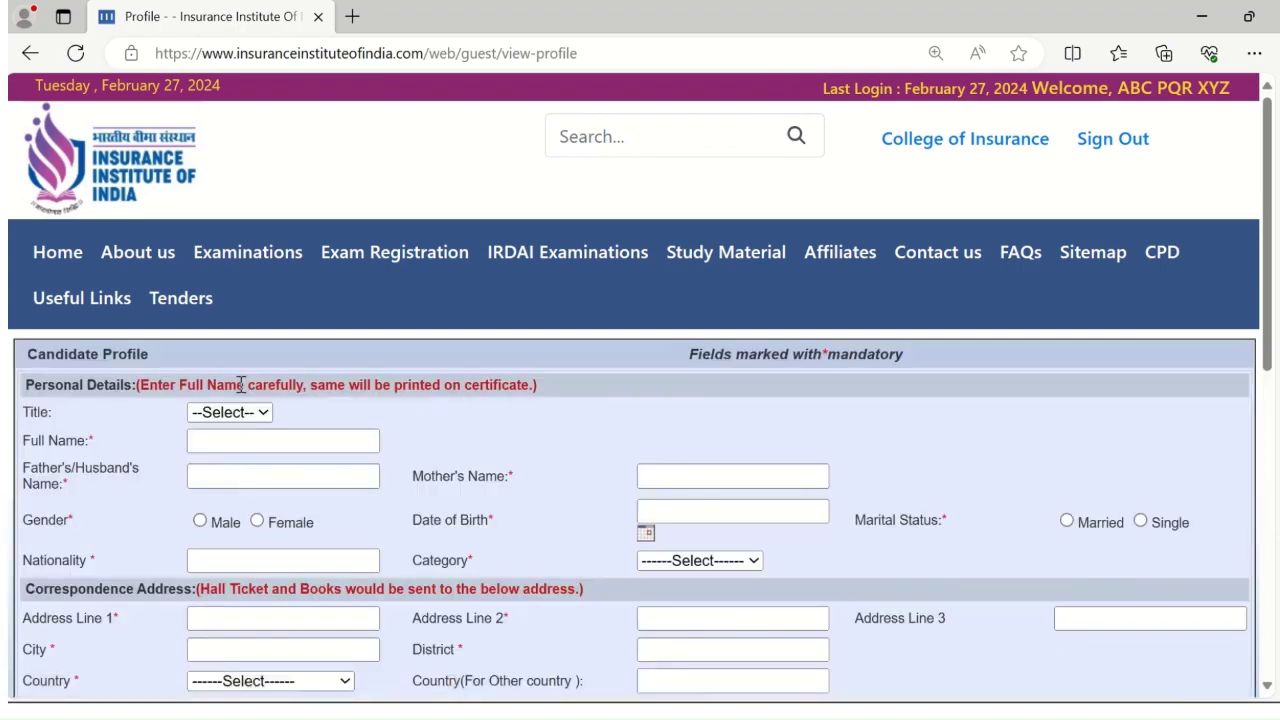
pyautogui.hotkey('ctrl', '-')
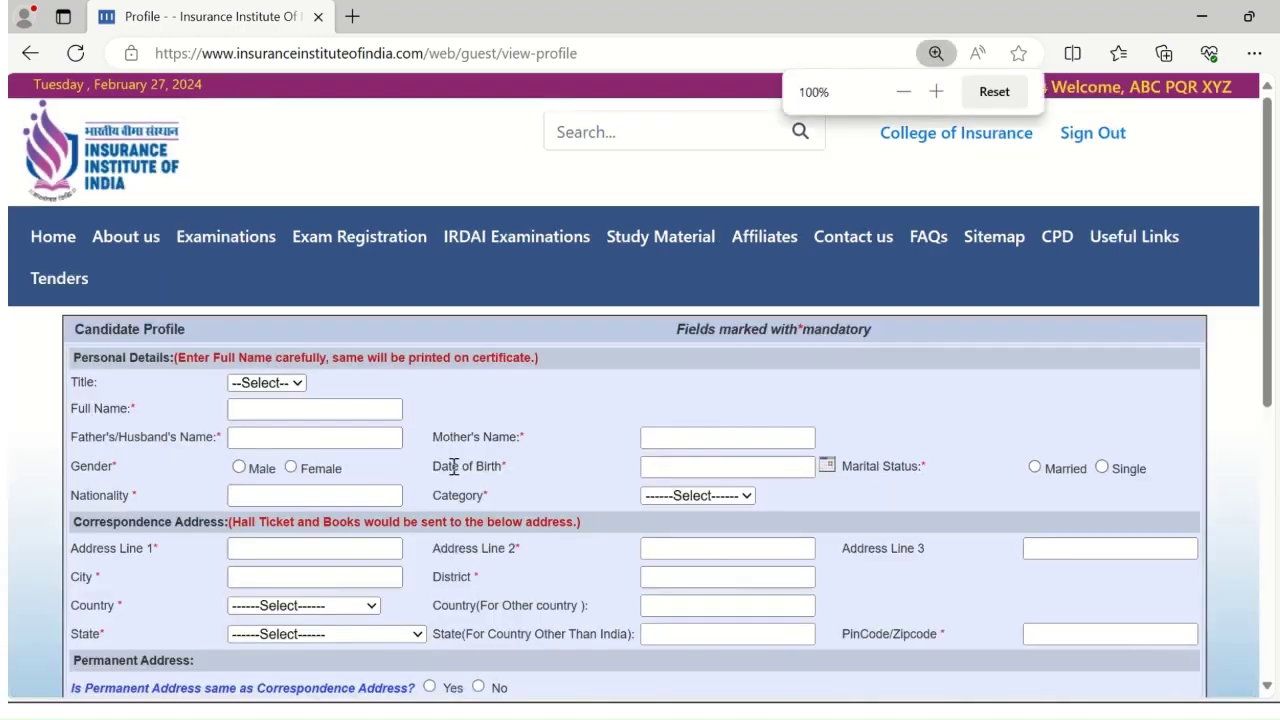
pyautogui.scroll(-1, 460, 466)
pyautogui.scroll(-2, 462, 477)
pyautogui.scroll(2, 462, 477)
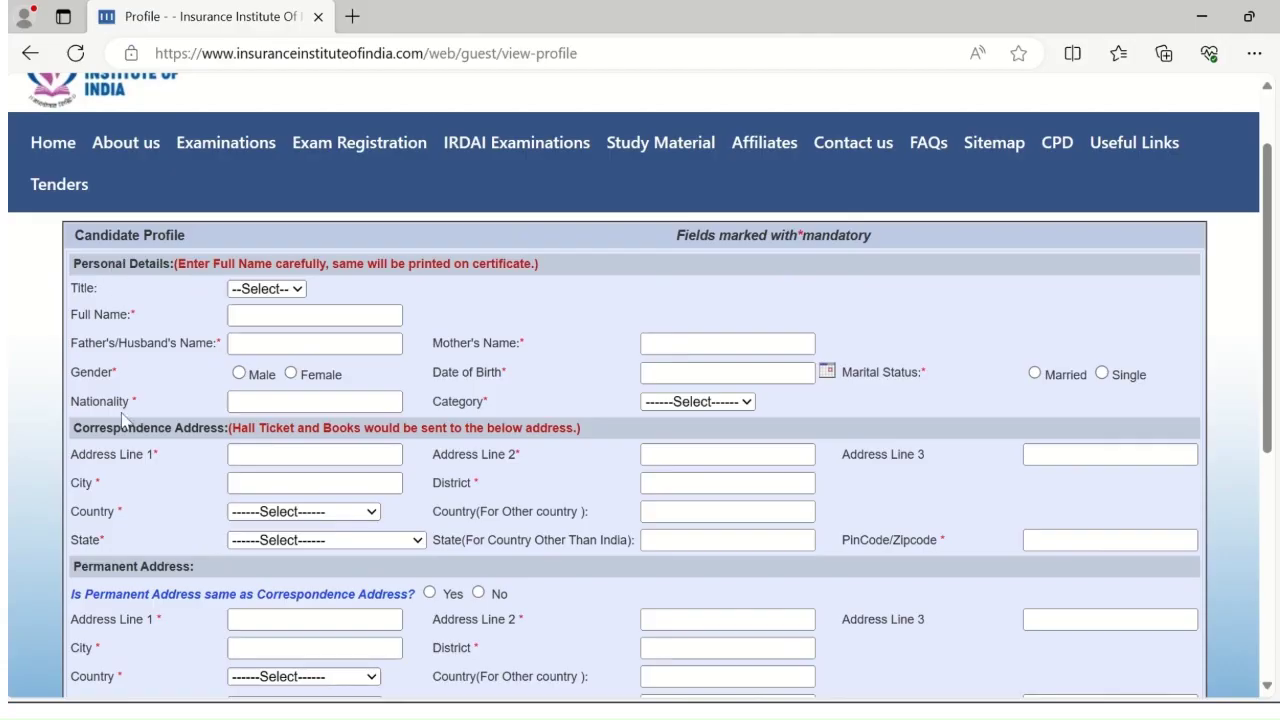
pyautogui.scroll(-3, 190, 590)
pyautogui.scroll(-1, 190, 590)
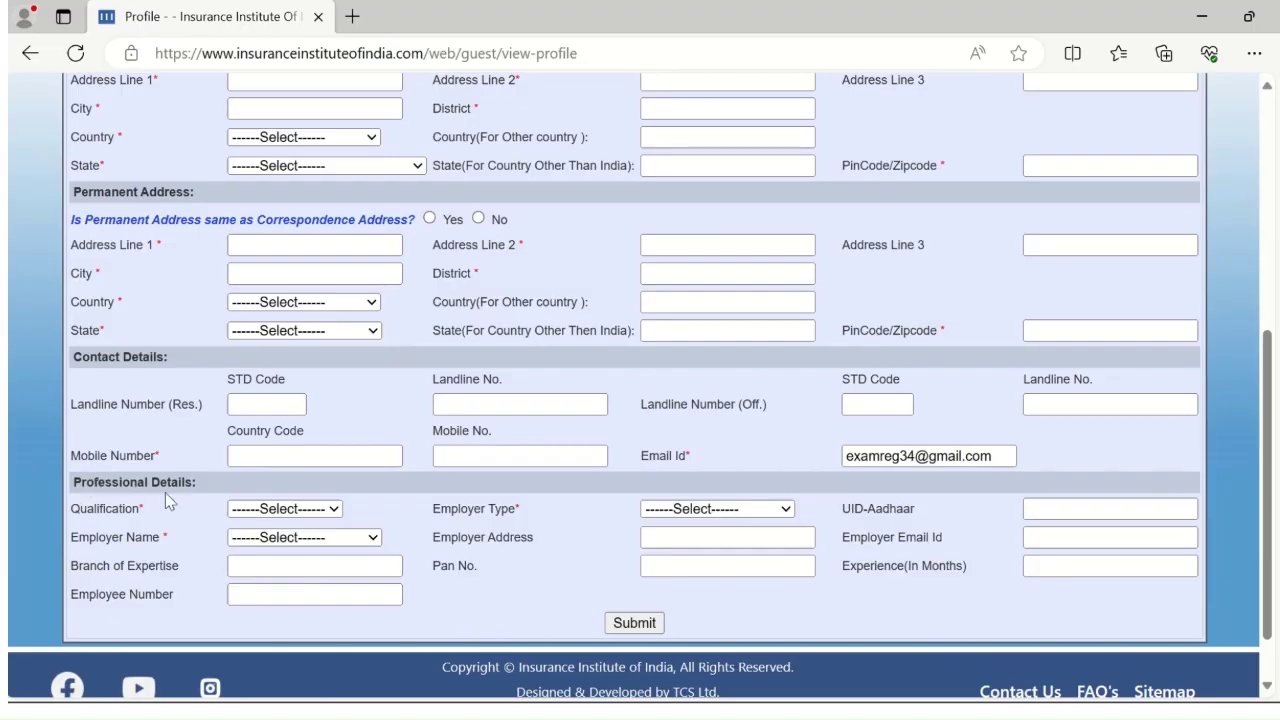
pyautogui.scroll(6, 195, 505)
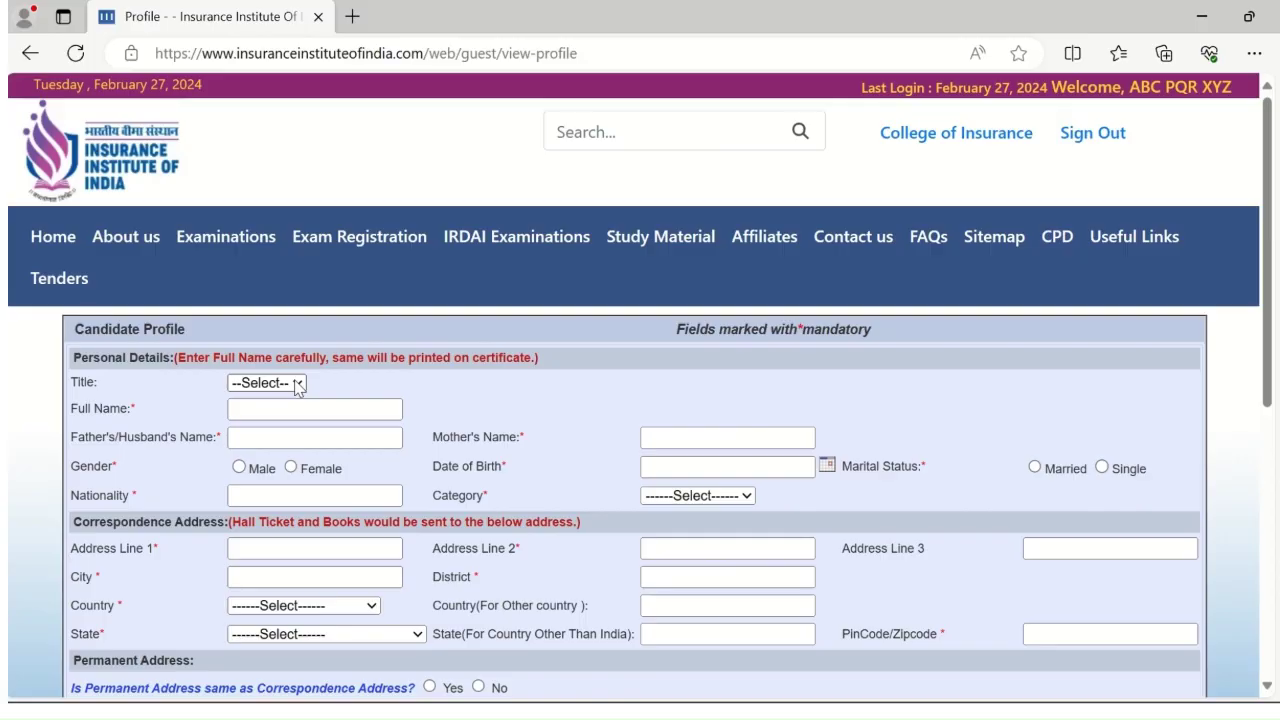
# Set title Ms., enter the candidate's, father's/husband's and mother's names, and select Female
pyautogui.click(297, 384)
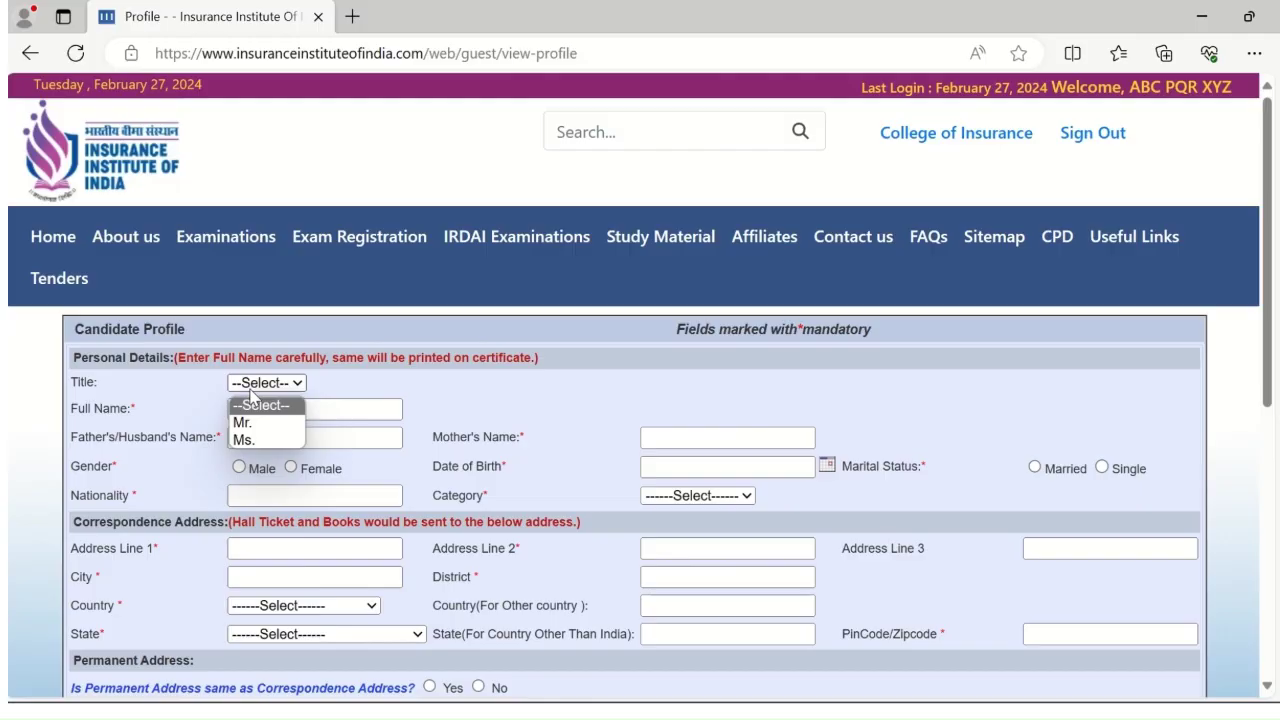
pyautogui.click(260, 441)
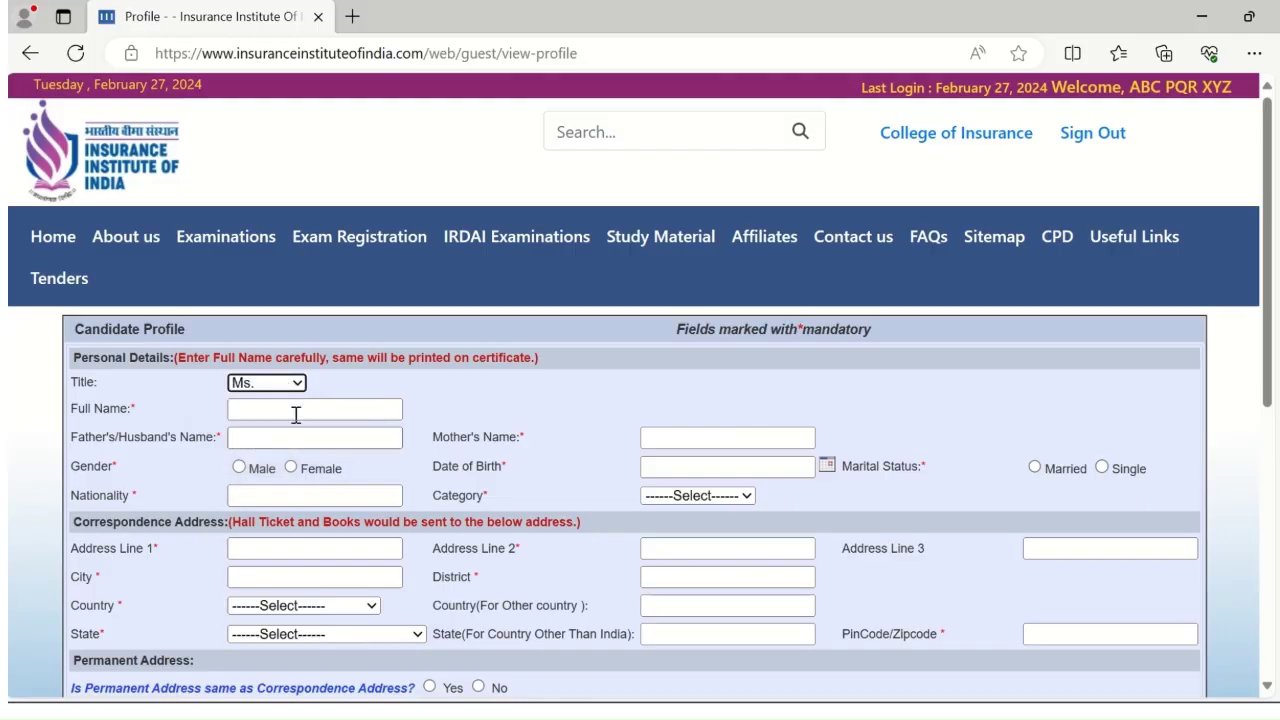
pyautogui.click(290, 408)
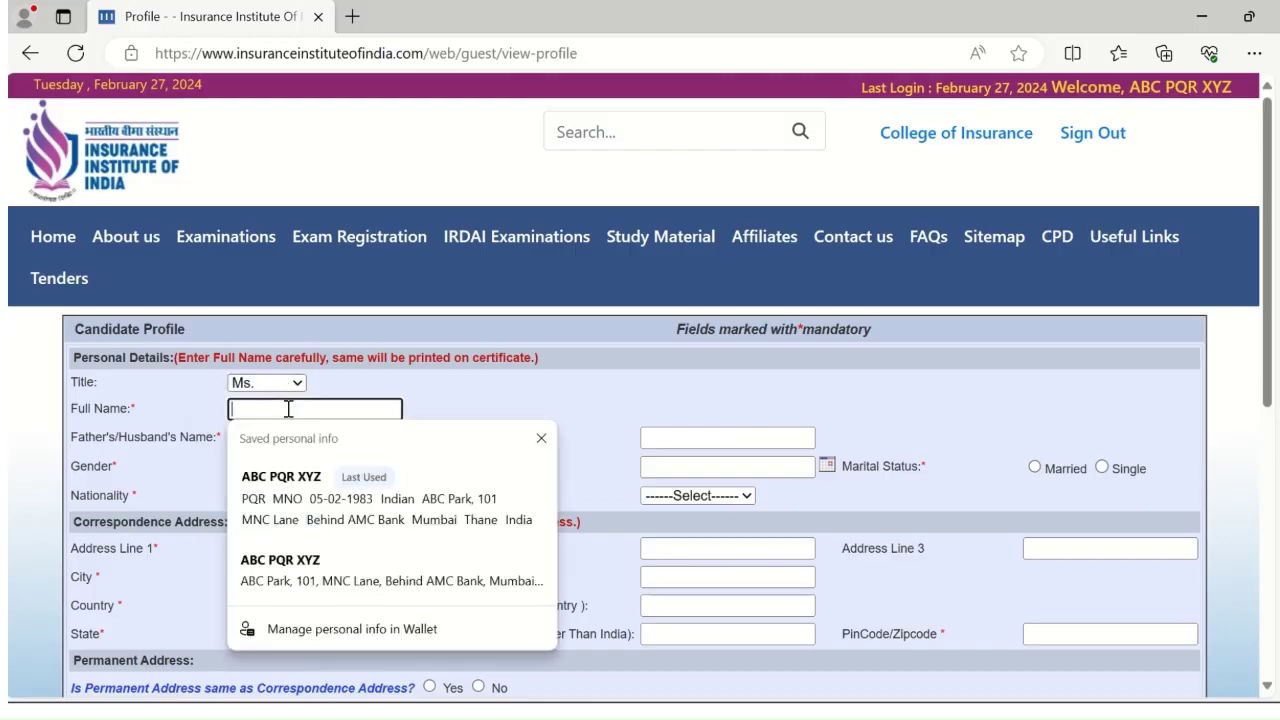
pyautogui.write('ABC')
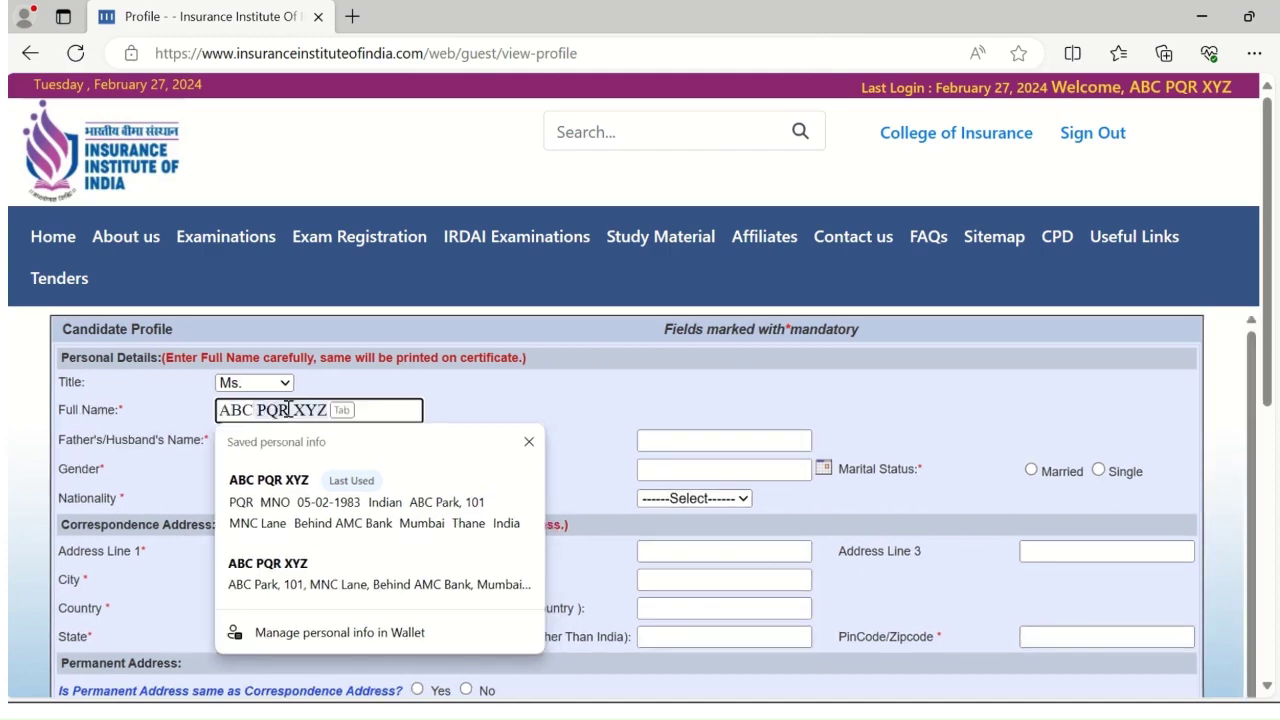
pyautogui.write(' XYZ')
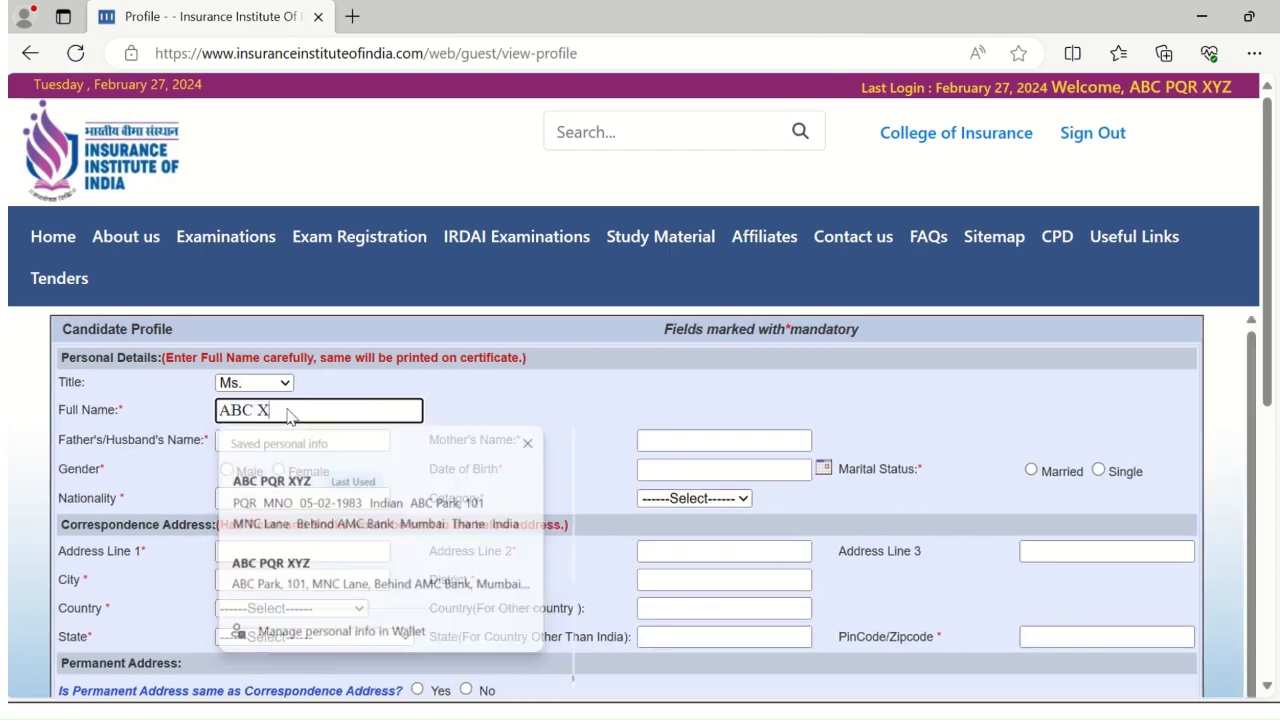
pyautogui.click(289, 434)
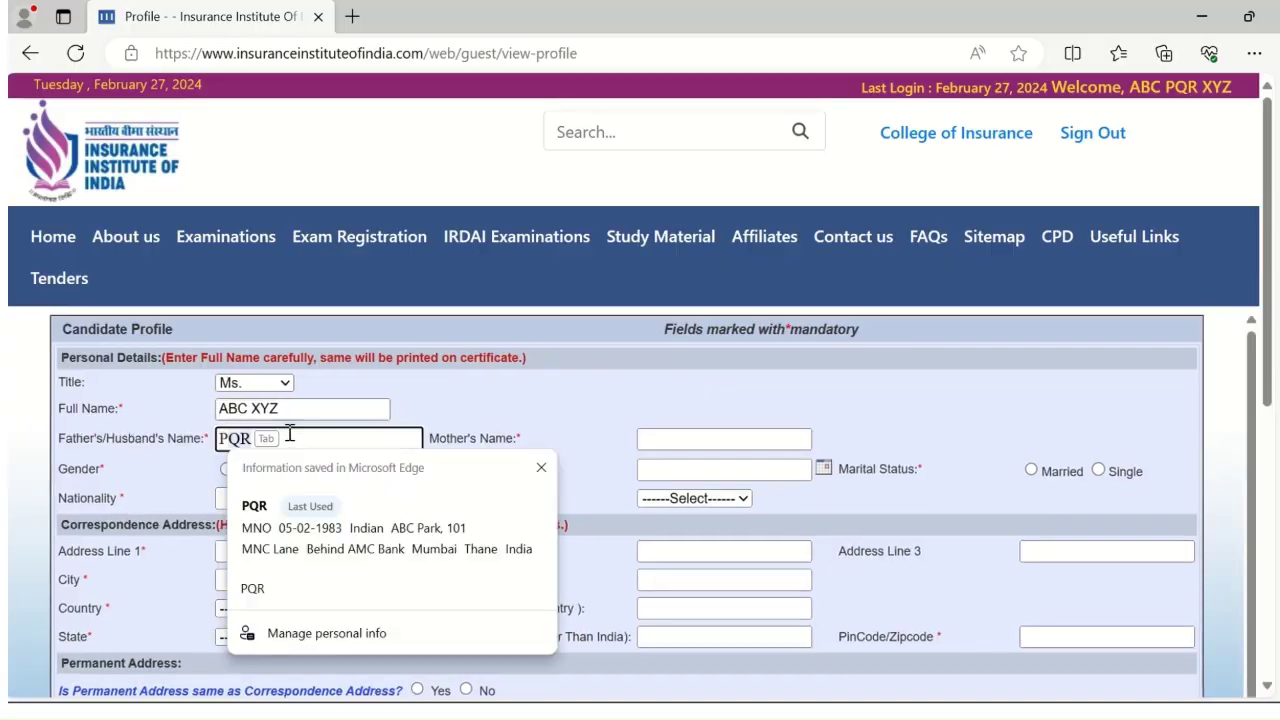
pyautogui.press('Tab')
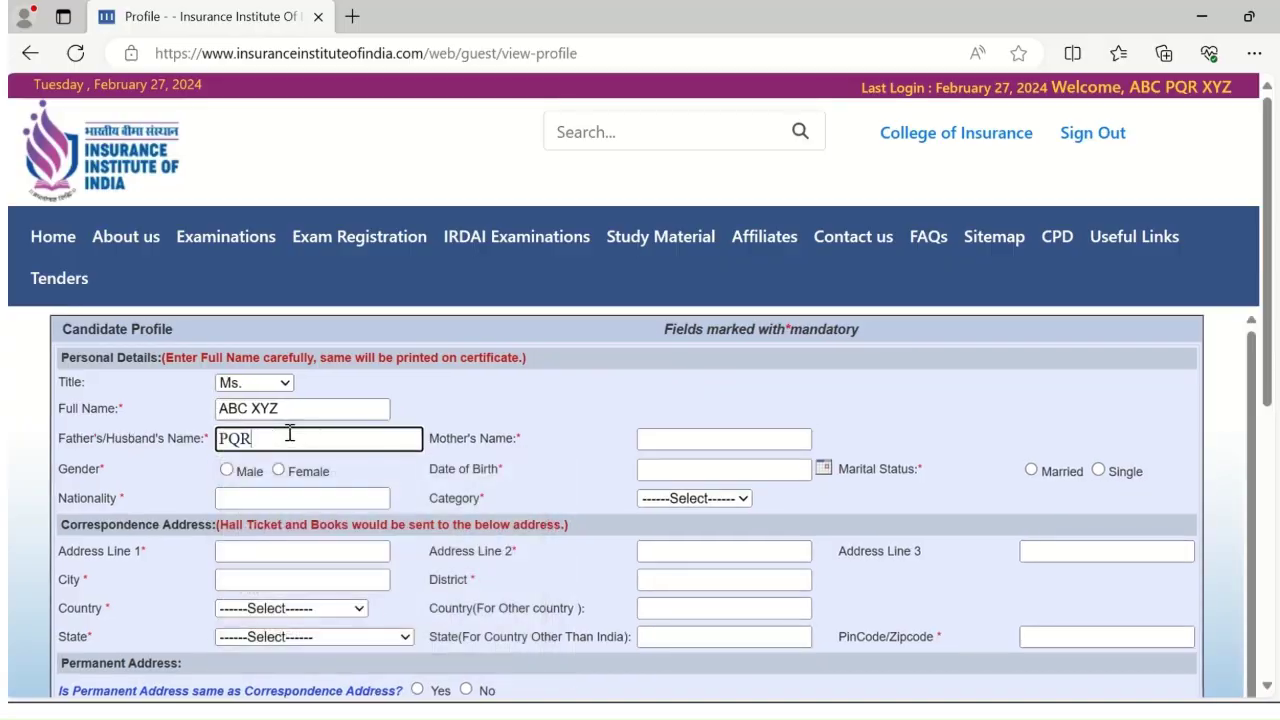
pyautogui.write('Z')
pyautogui.click(695, 432)
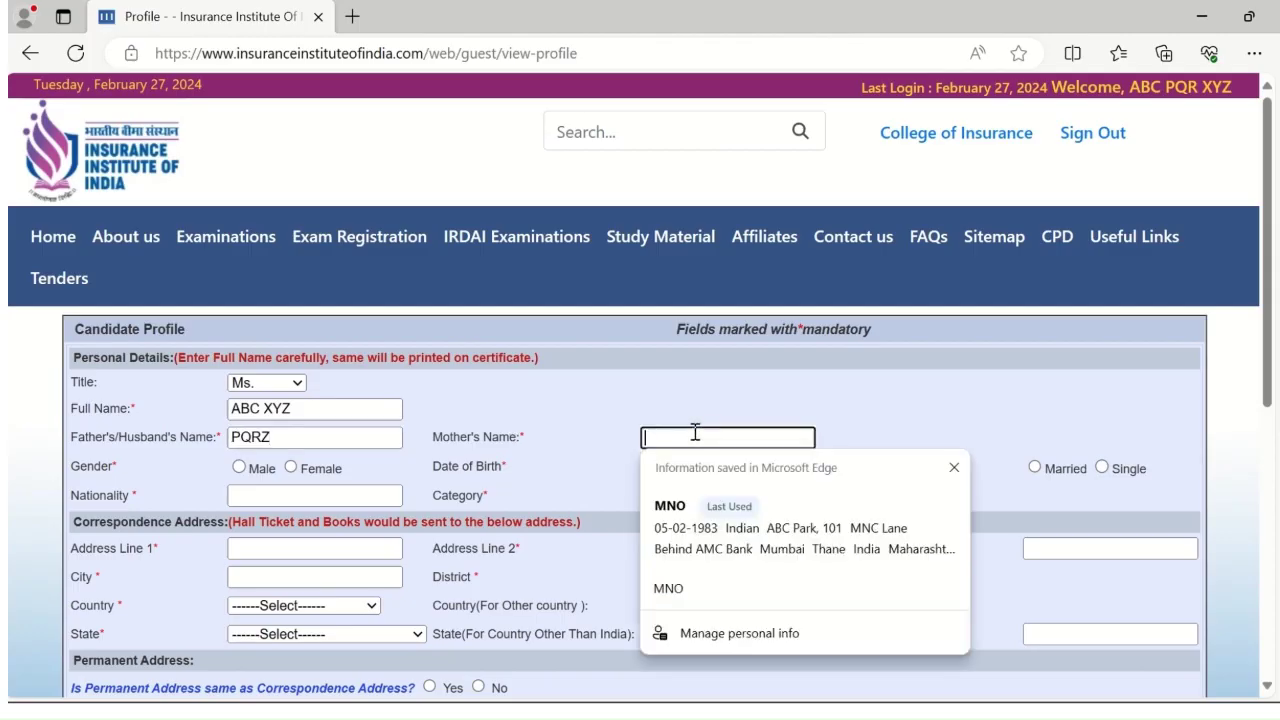
pyautogui.write('MNO')
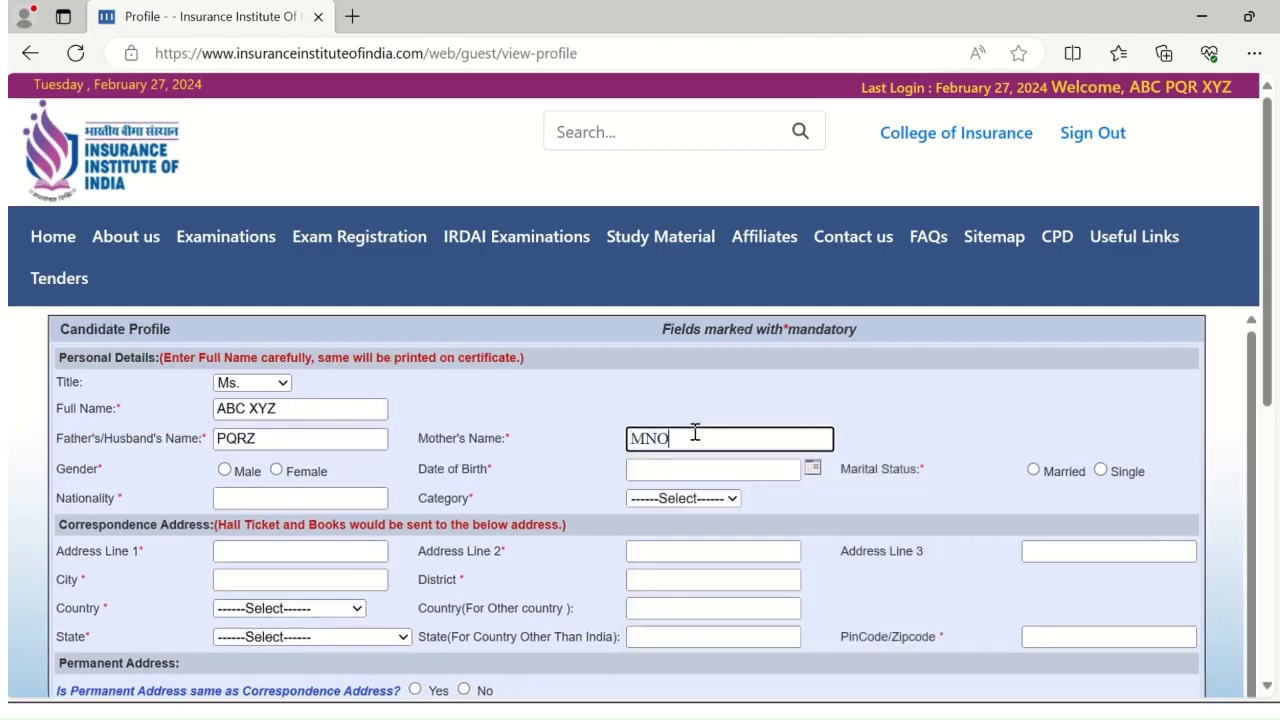
pyautogui.click(277, 471)
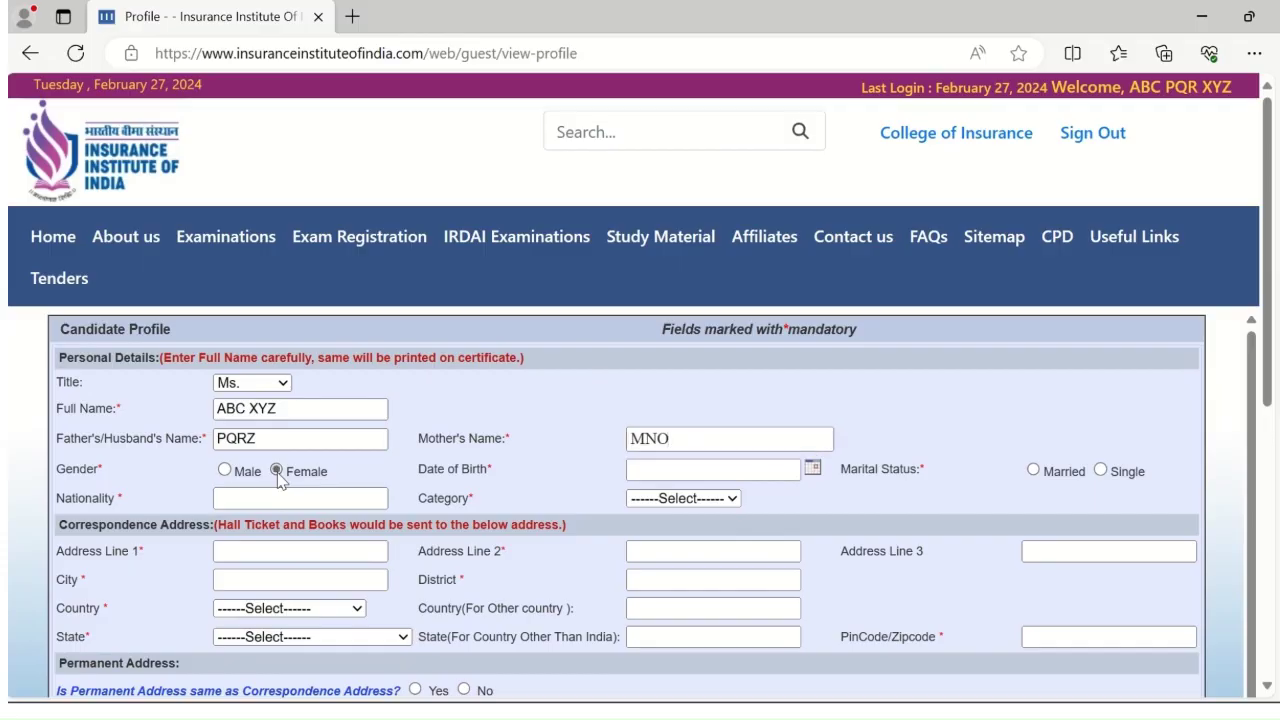
# Pick date of birth 5 February 1983 from the calendar
pyautogui.click(811, 472)
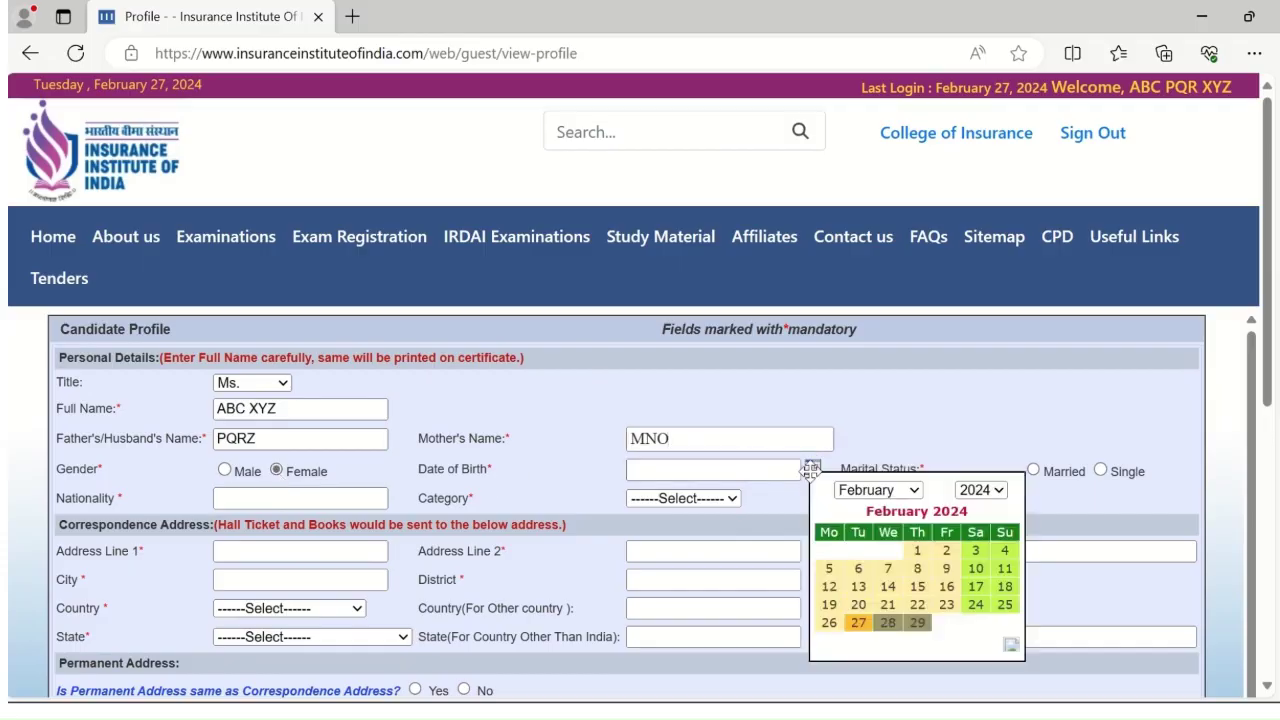
pyautogui.click(988, 490)
pyautogui.scroll(8, 988, 326)
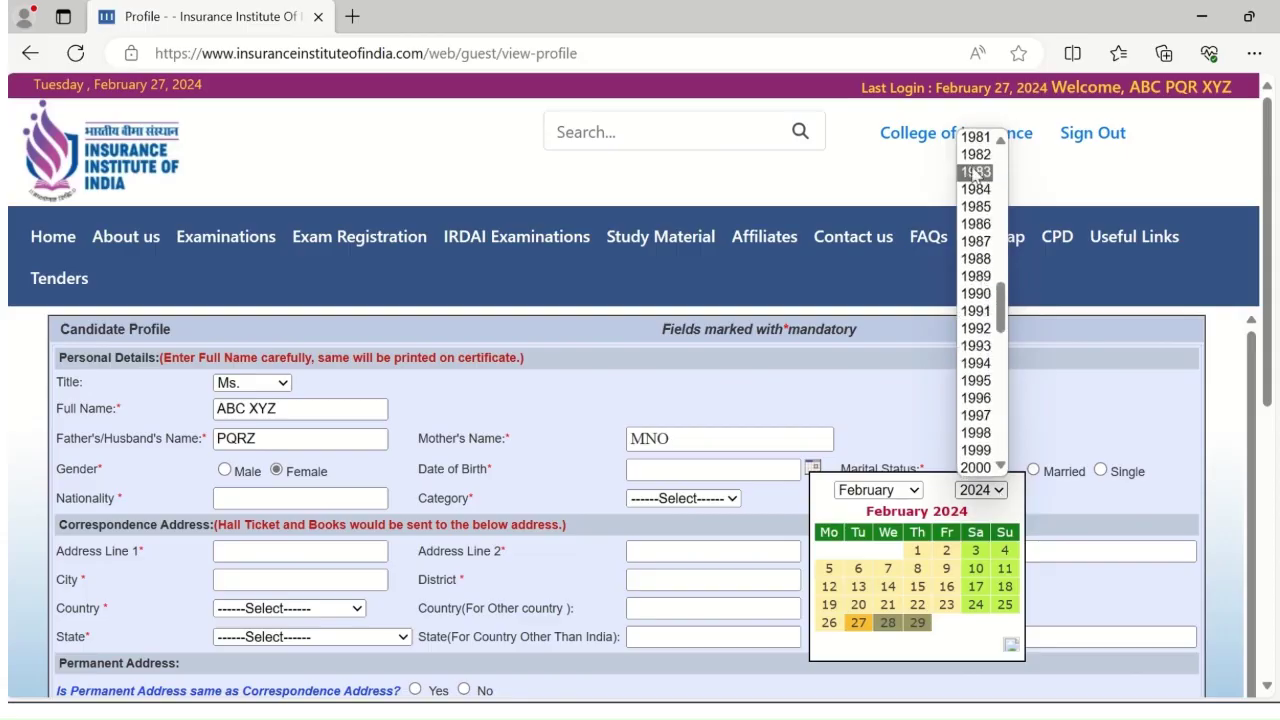
pyautogui.click(977, 170)
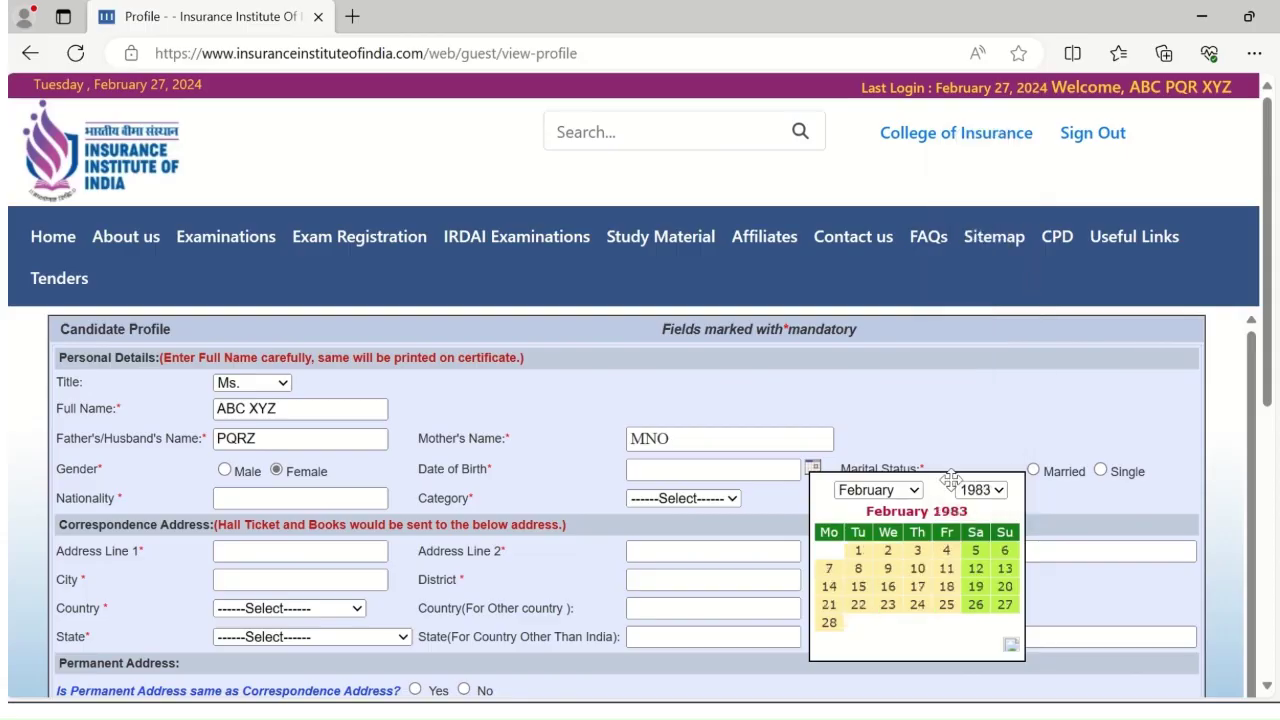
pyautogui.click(977, 552)
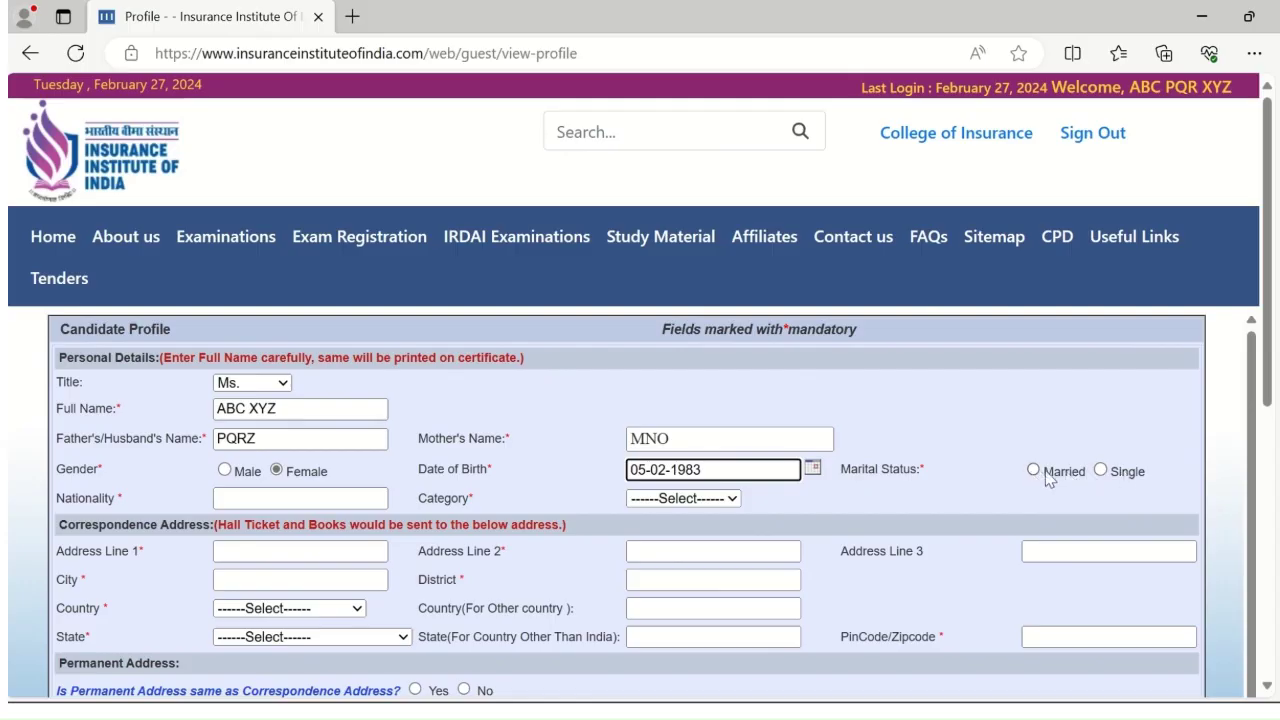
# Set marital status Single, nationality Indian and category General
pyautogui.click(1100, 470)
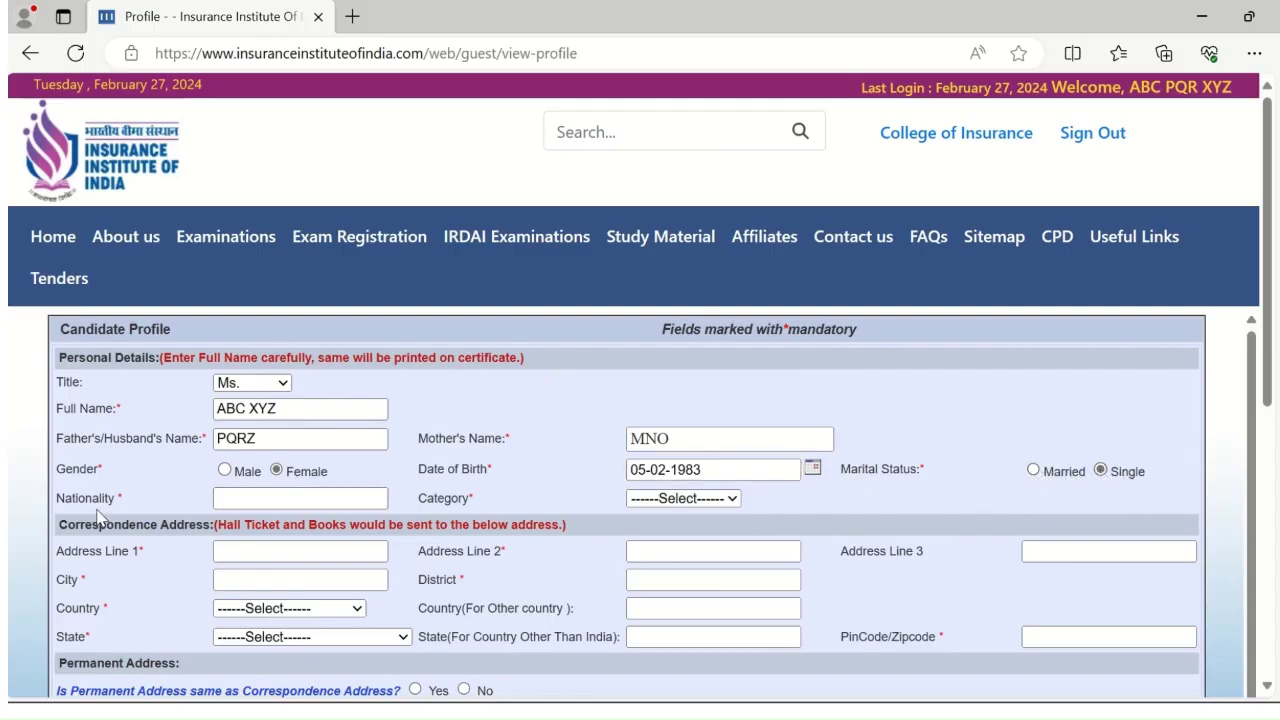
pyautogui.click(284, 500)
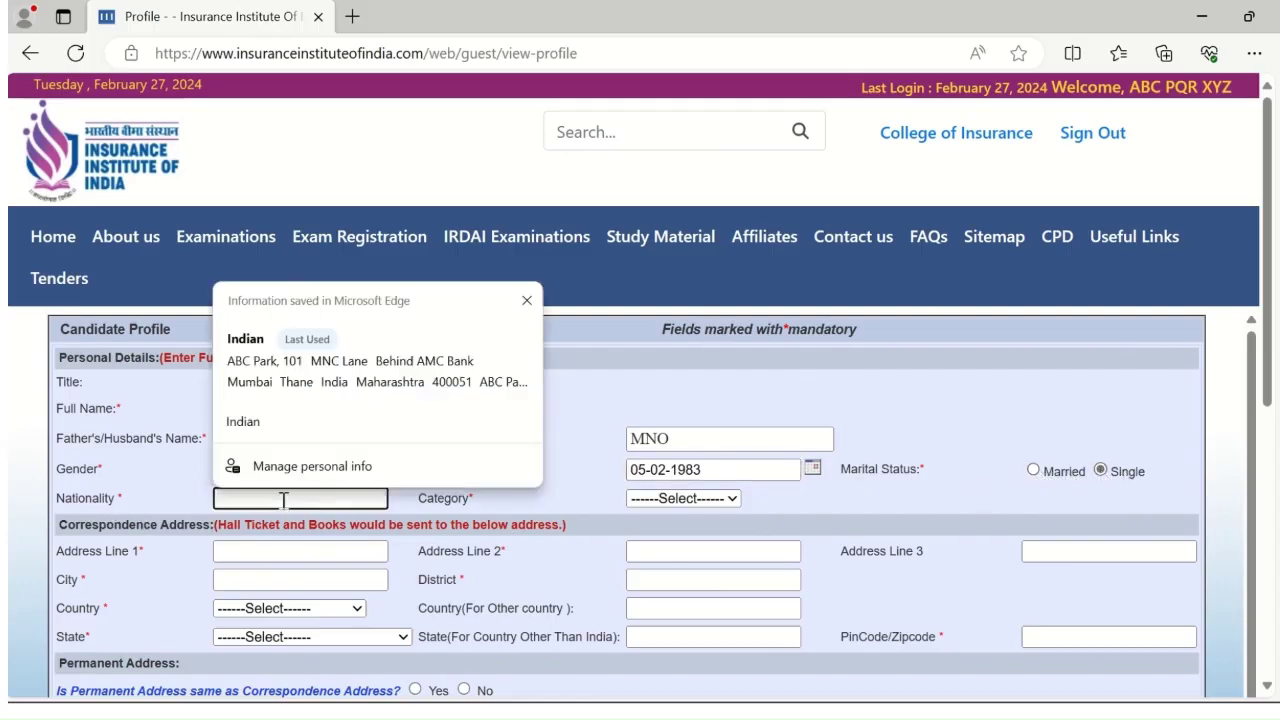
pyautogui.write('Indian')
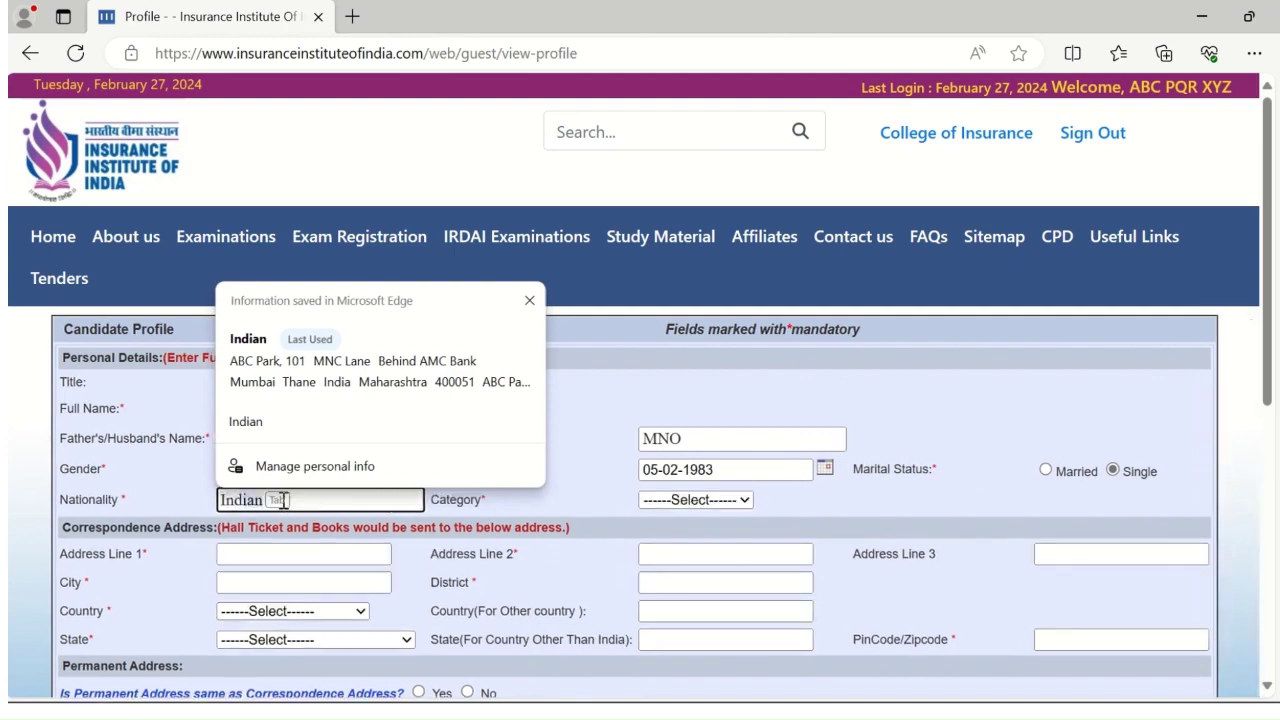
pyautogui.press('Escape')
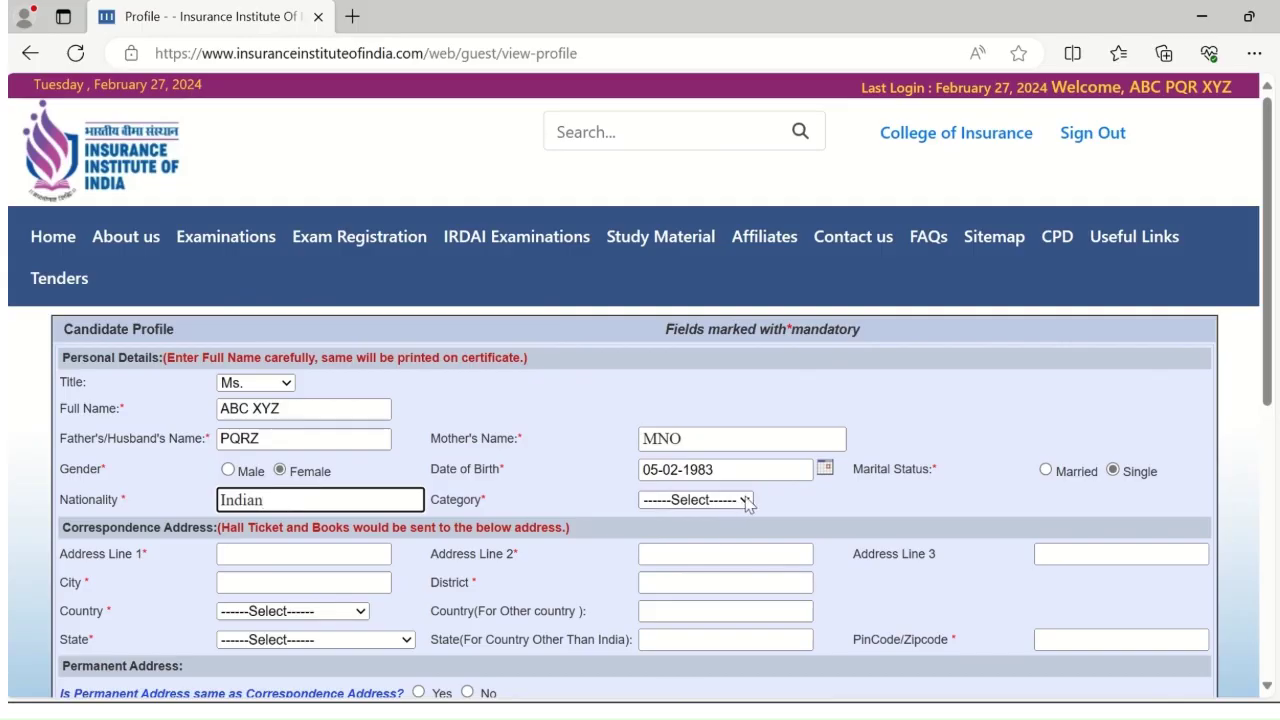
pyautogui.click(746, 503)
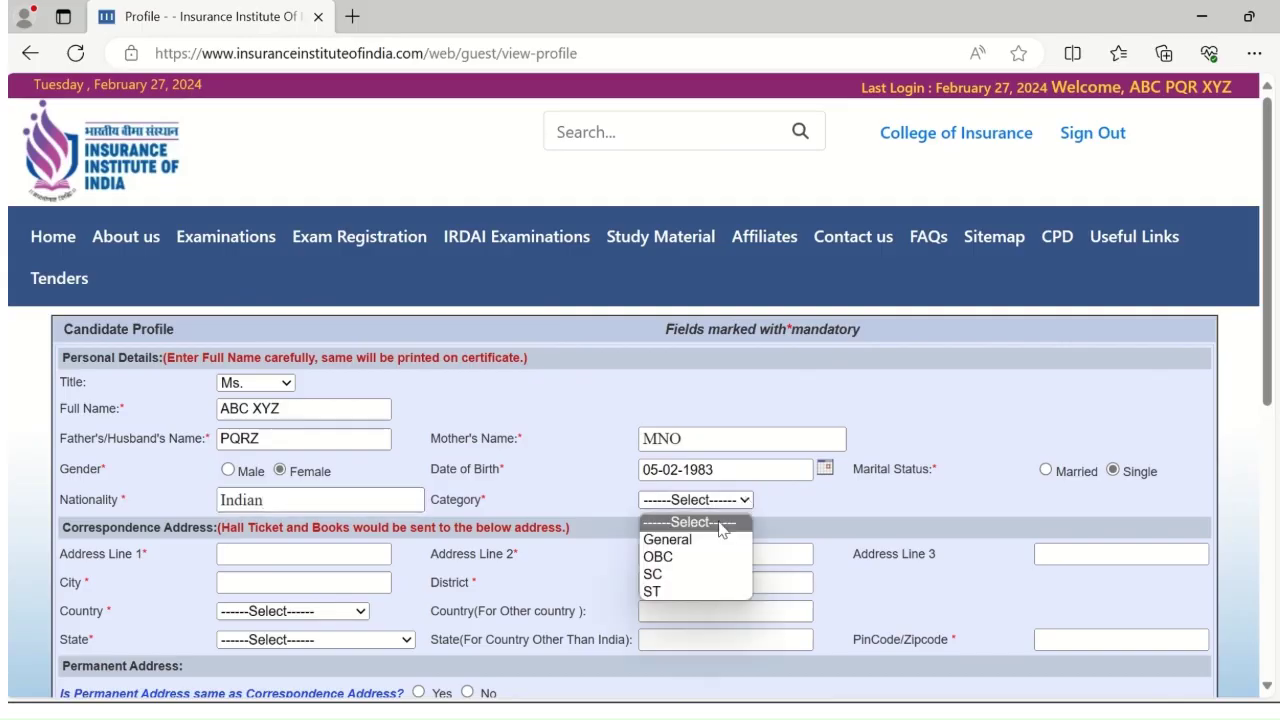
pyautogui.click(668, 539)
# Enter the street address in correspondence Address Line 1 and Line 2
pyautogui.scroll(-1, 335, 557)
pyautogui.scroll(-1, 335, 557)
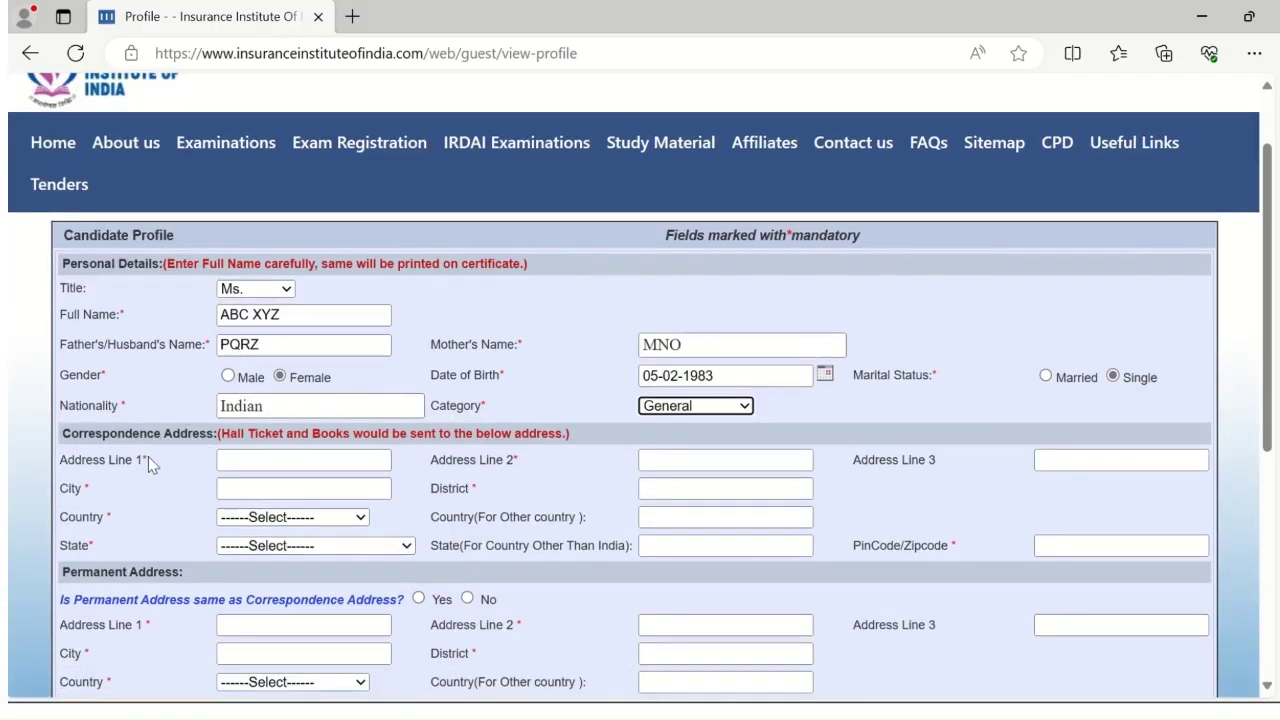
pyautogui.click(300, 462)
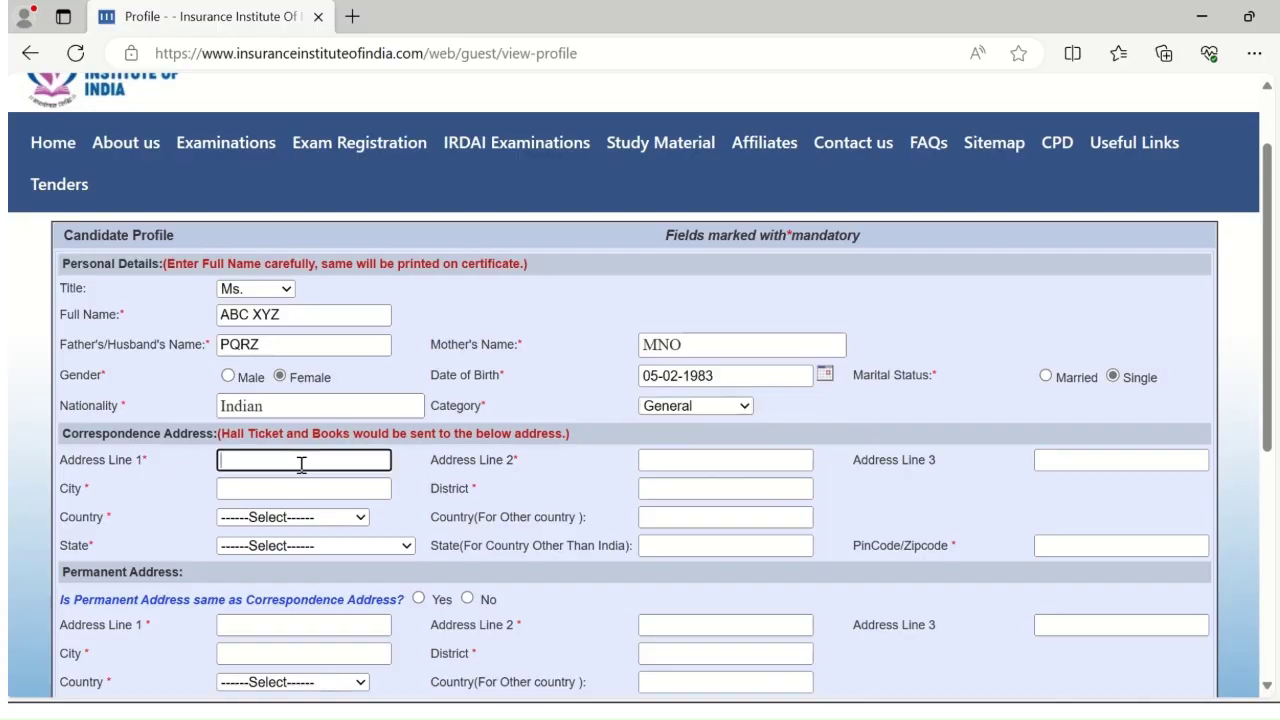
pyautogui.click(198, 474)
pyautogui.click(241, 465)
pyautogui.write('ABC Park, 10')
pyautogui.click(672, 460)
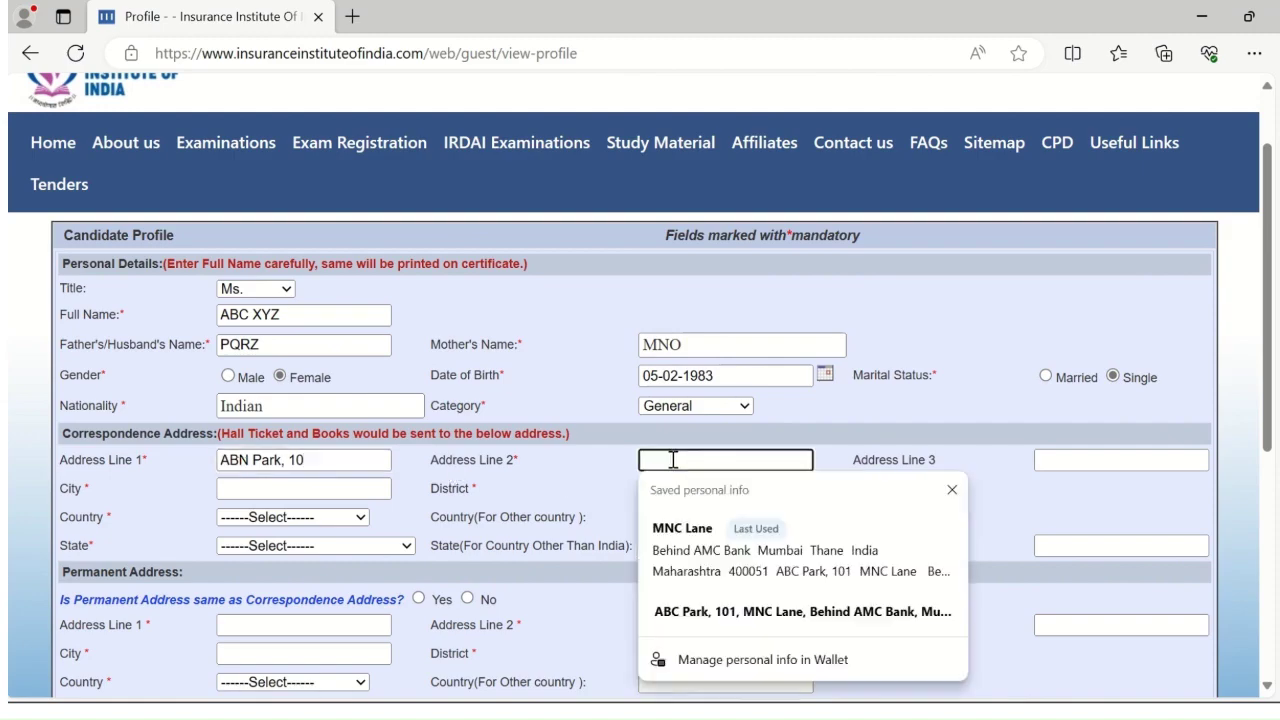
pyautogui.write('ABC')
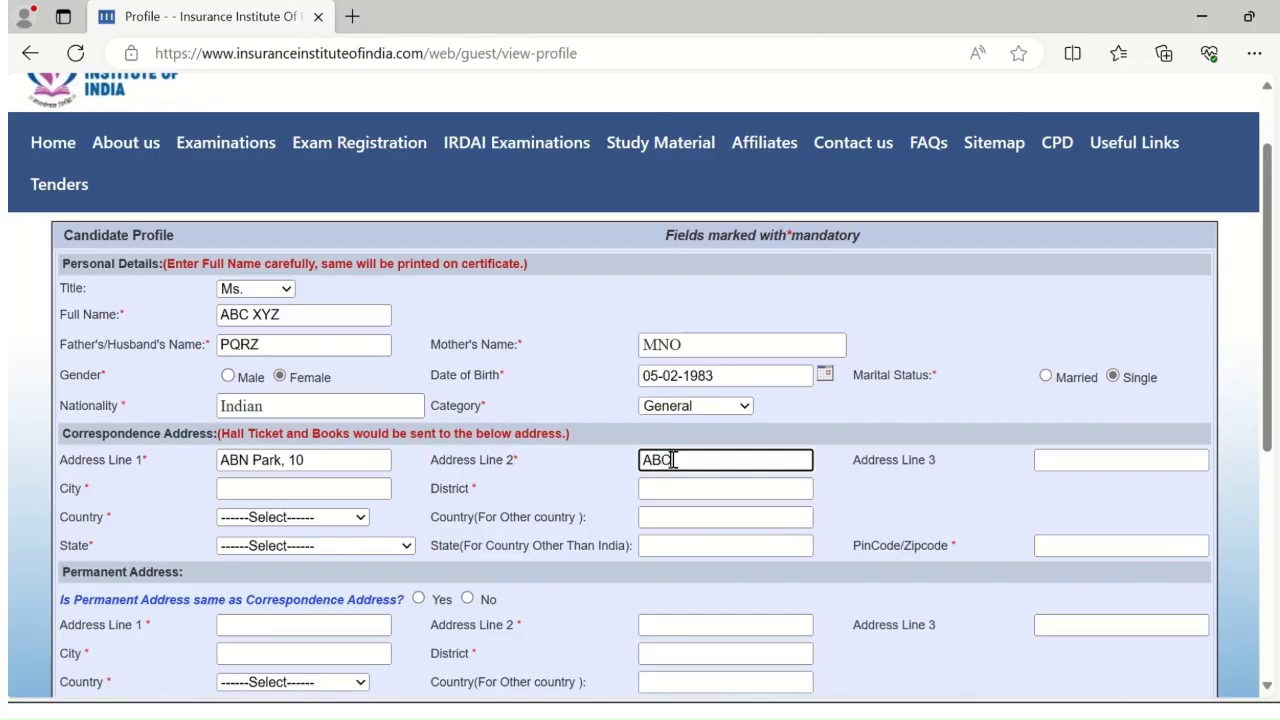
pyautogui.write(' Bank')
pyautogui.write('Lane')
# Enter city Mumbai and district Thane in the correspondence address
pyautogui.click(313, 489)
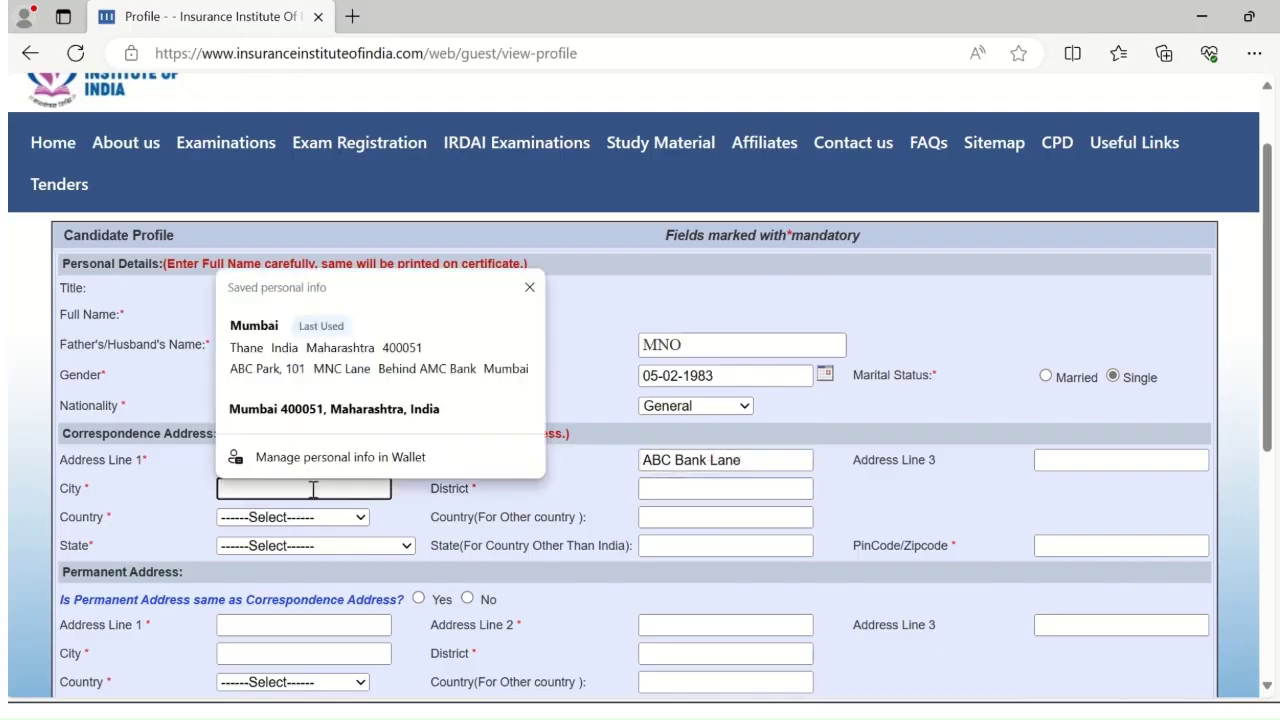
pyautogui.write('Mumbai')
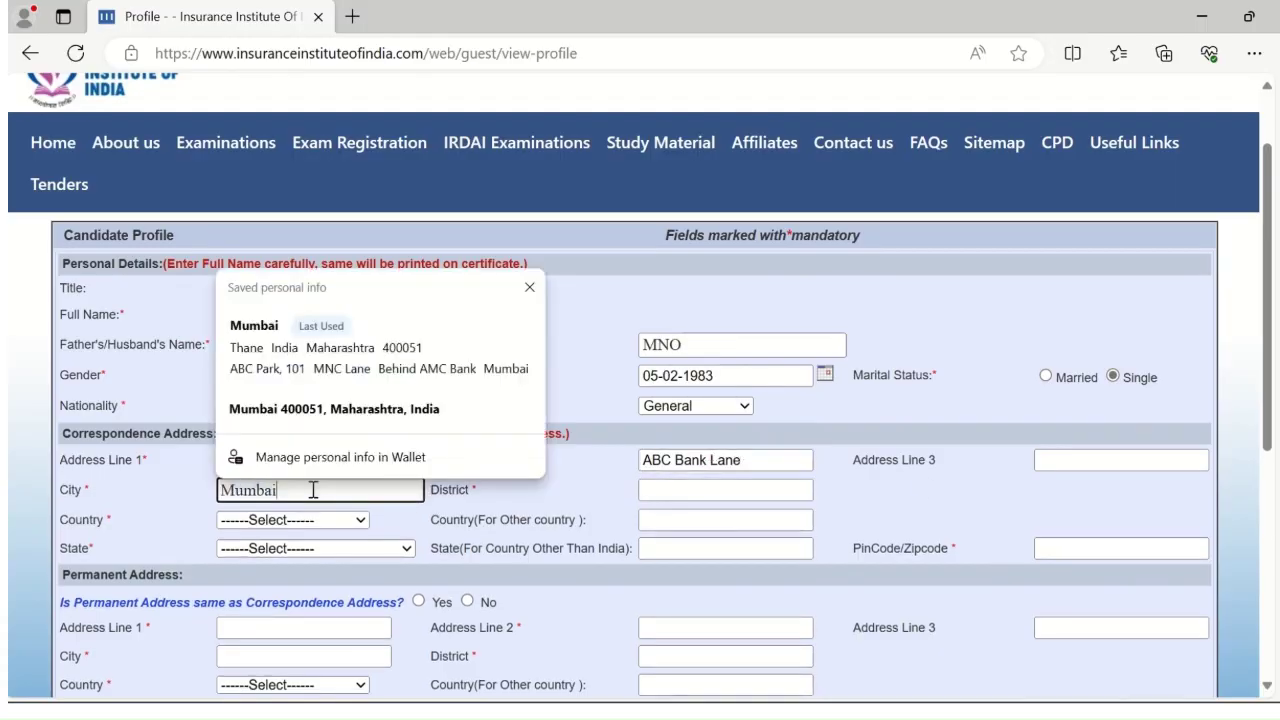
pyautogui.press('Tab')
pyautogui.write('Thabe')
pyautogui.press('BackSpace')
pyautogui.press('BackSpace')
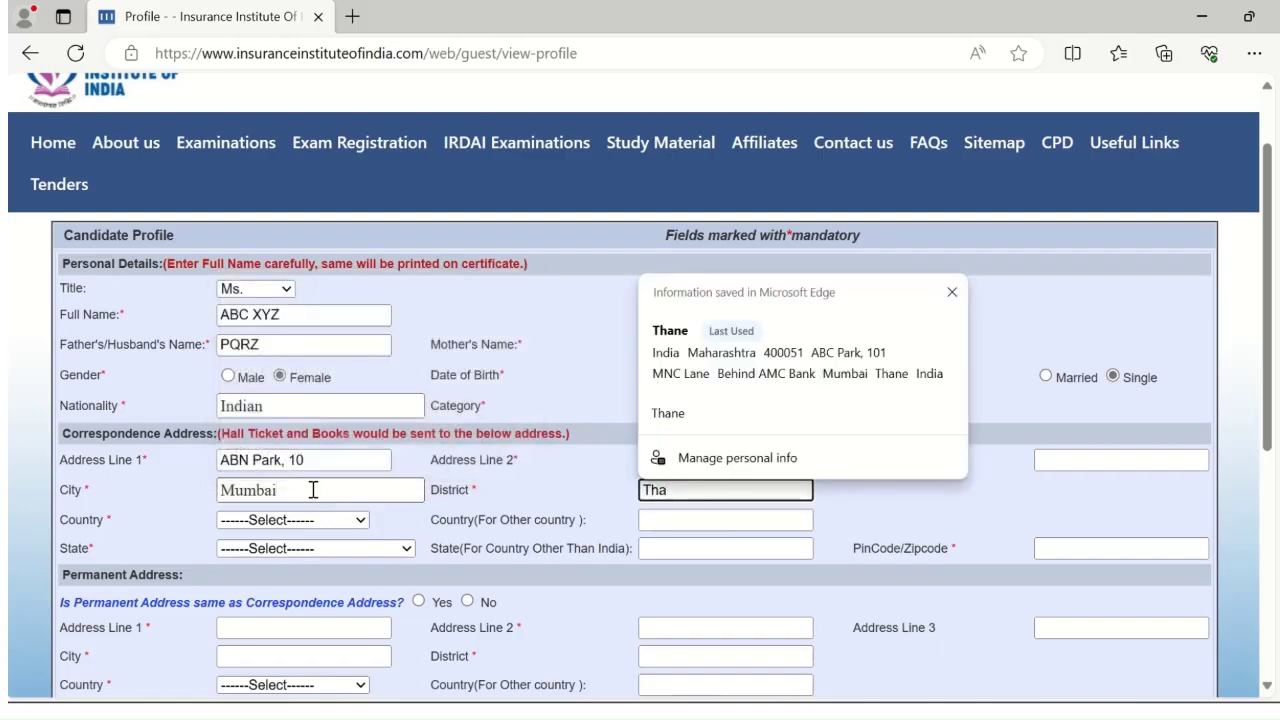
pyautogui.press('Down')
pyautogui.press('Return')
pyautogui.press('Tab')
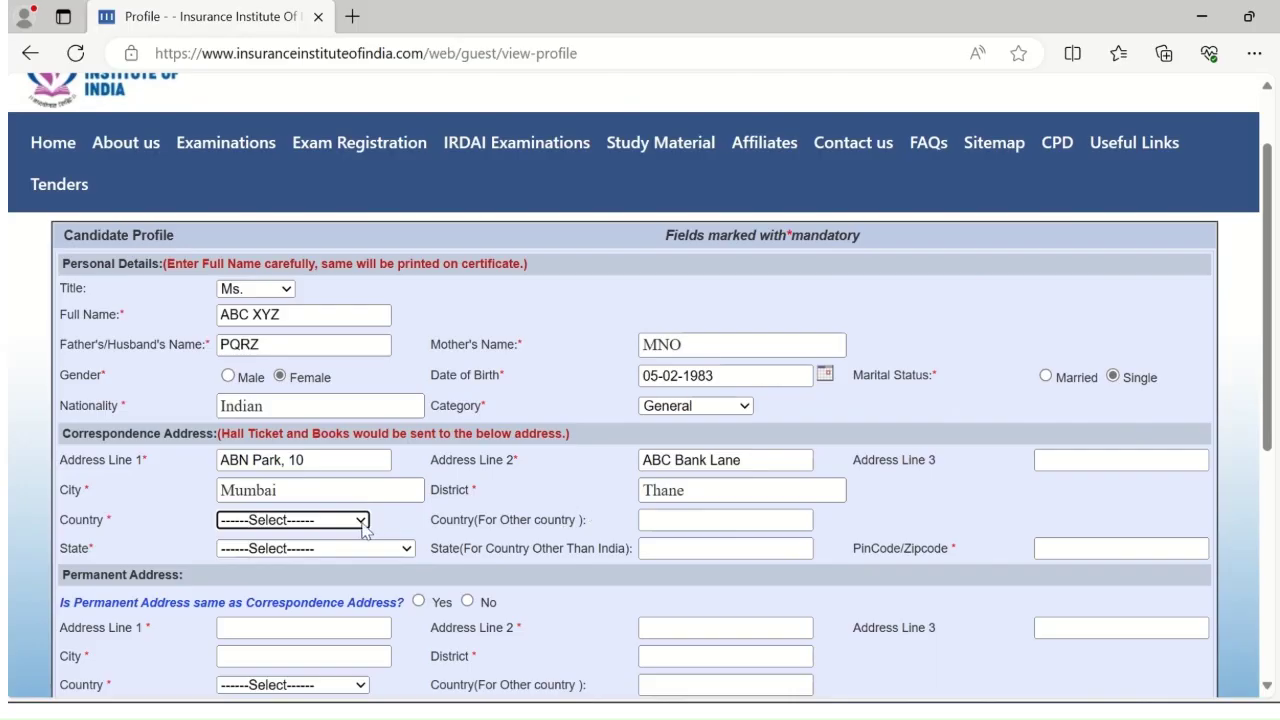
# Set country India and state Maharashtra, and start entering the six-digit PIN code
pyautogui.click(363, 530)
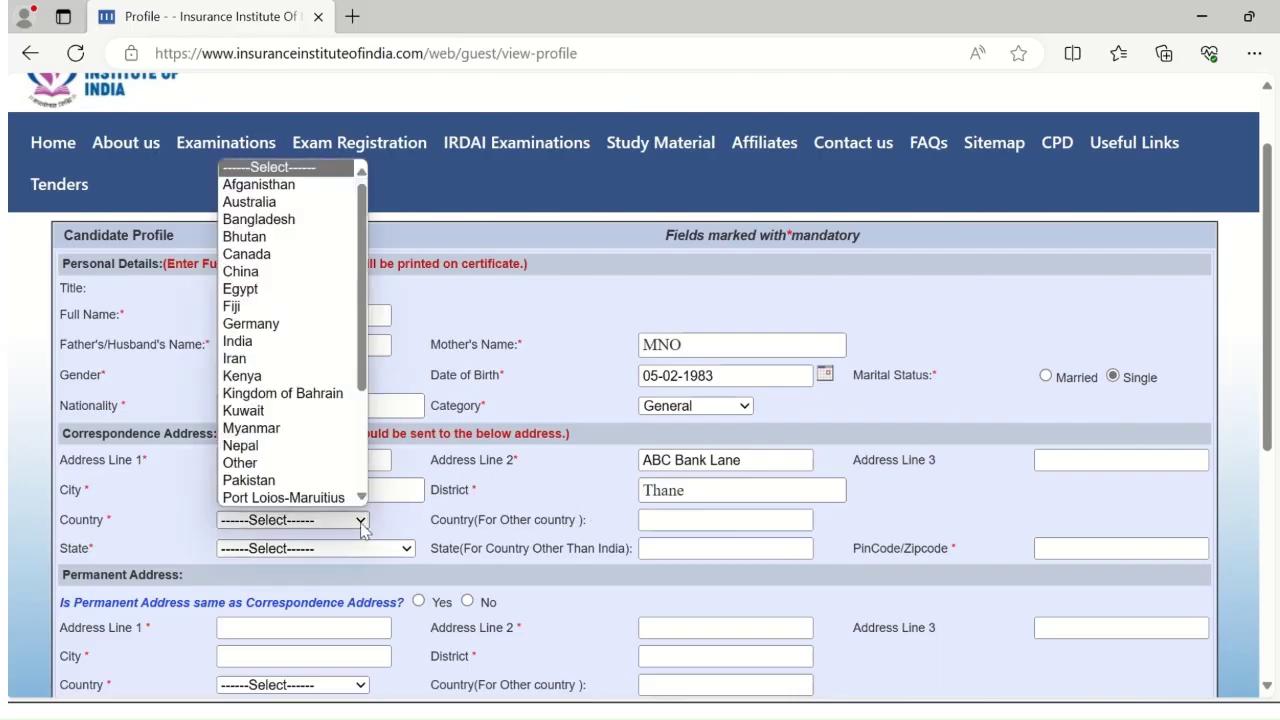
pyautogui.click(240, 341)
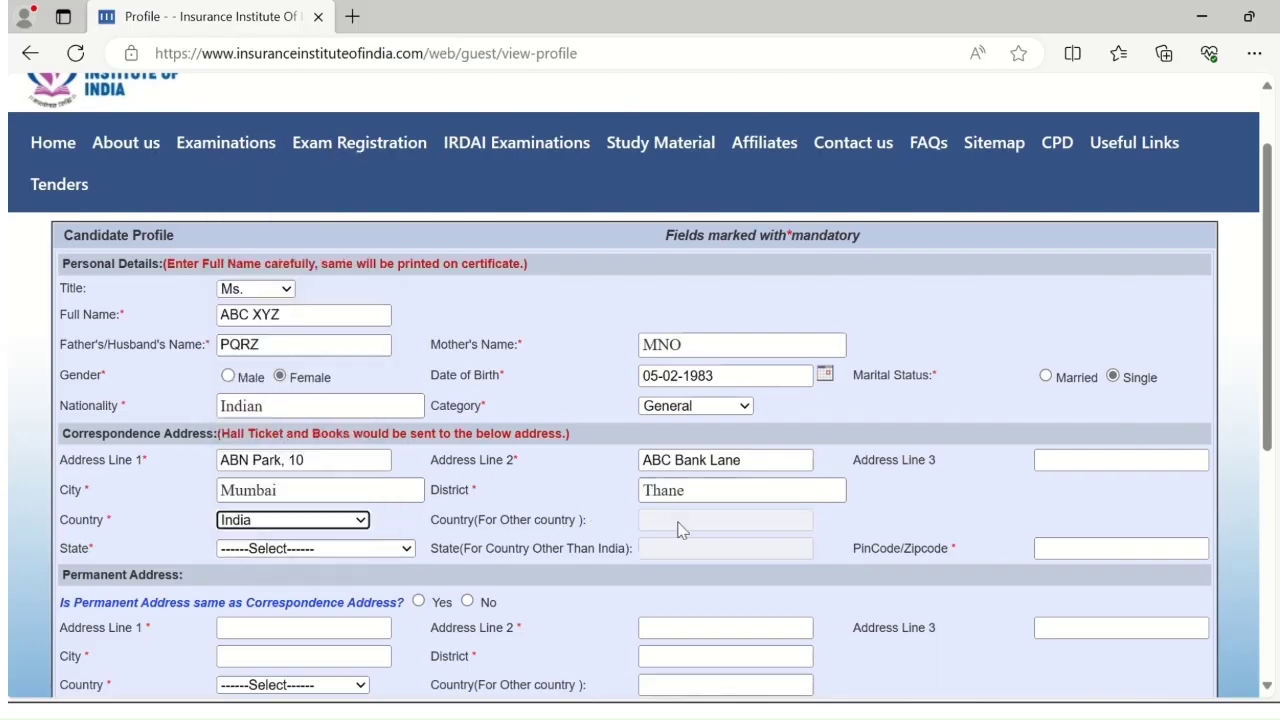
pyautogui.click(370, 547)
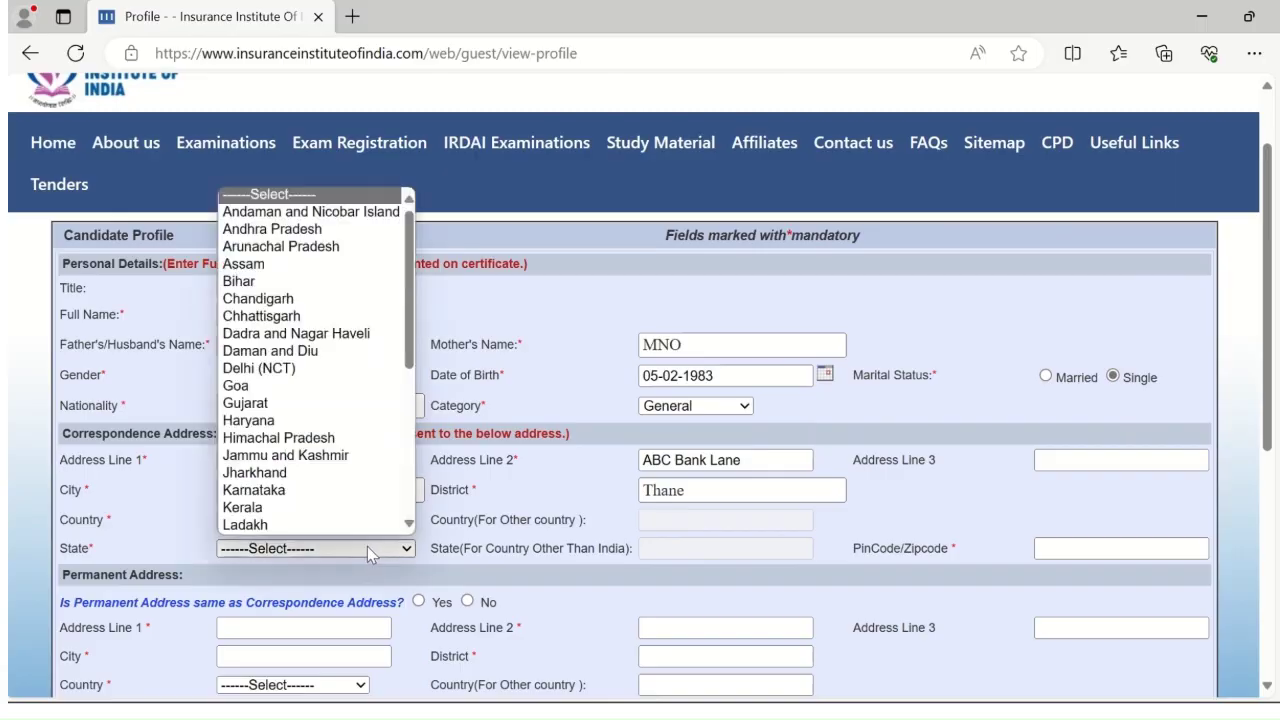
pyautogui.press('m')
pyautogui.press('m')
pyautogui.press('Return')
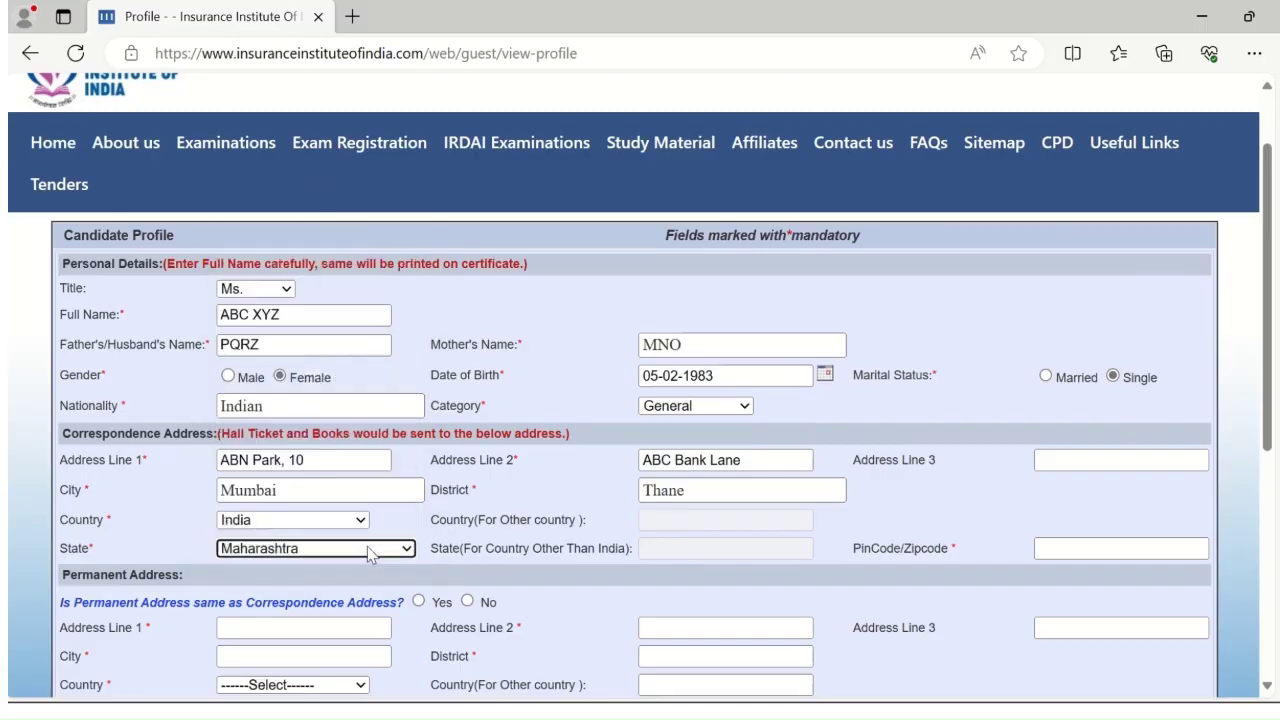
pyautogui.click(1060, 548)
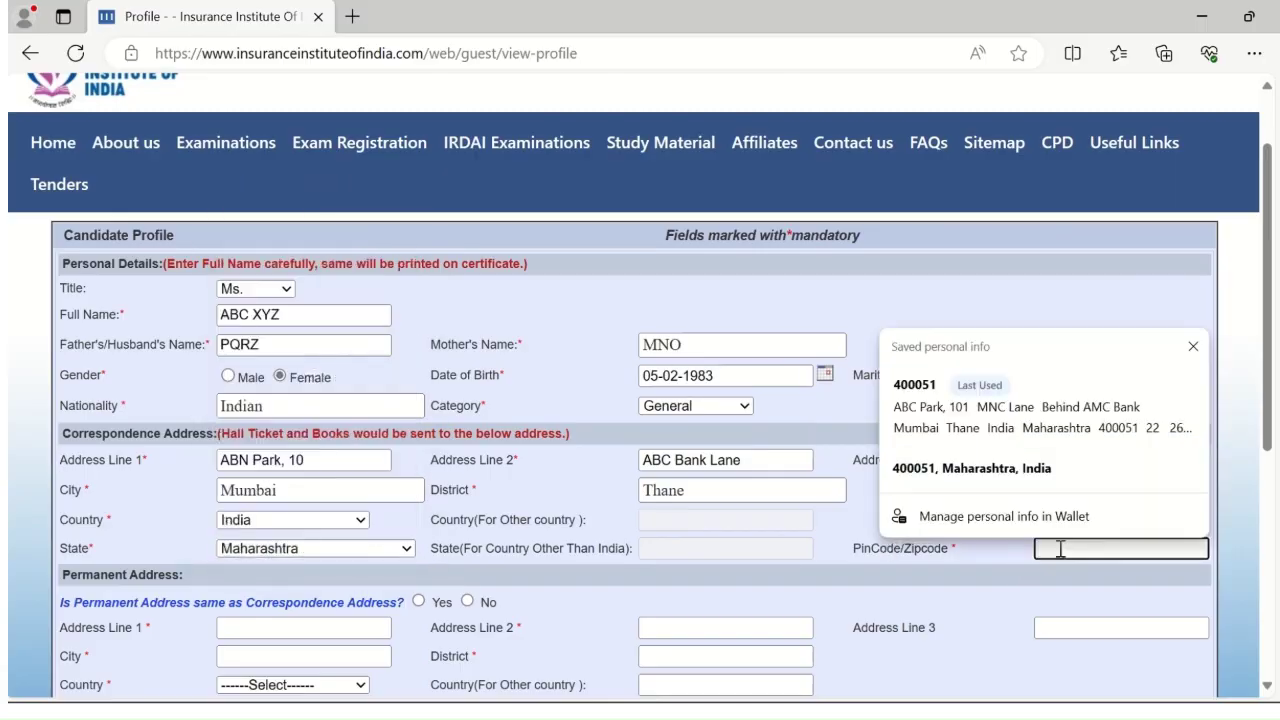
pyautogui.write('400051')
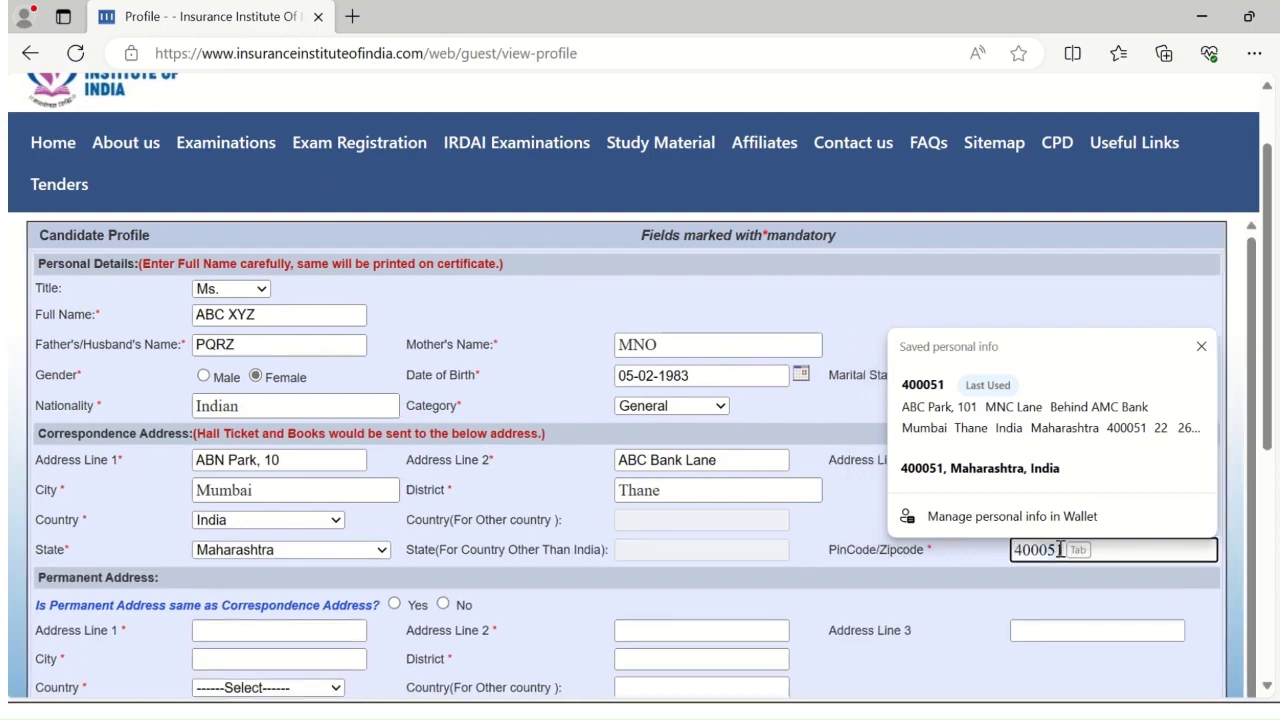
pyautogui.press('BackSpace')
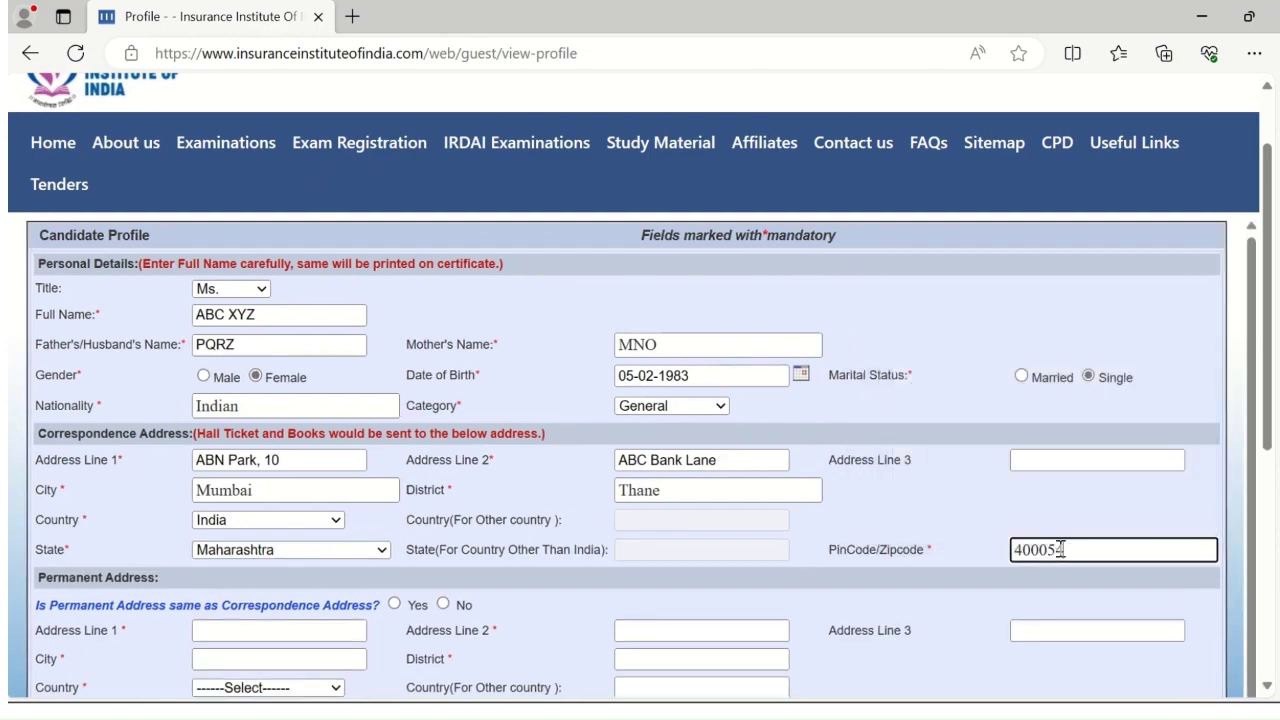
# Finish the PIN code and mark the permanent address as the same as correspondence
pyautogui.write('4')
pyautogui.scroll(-2, 728, 614)
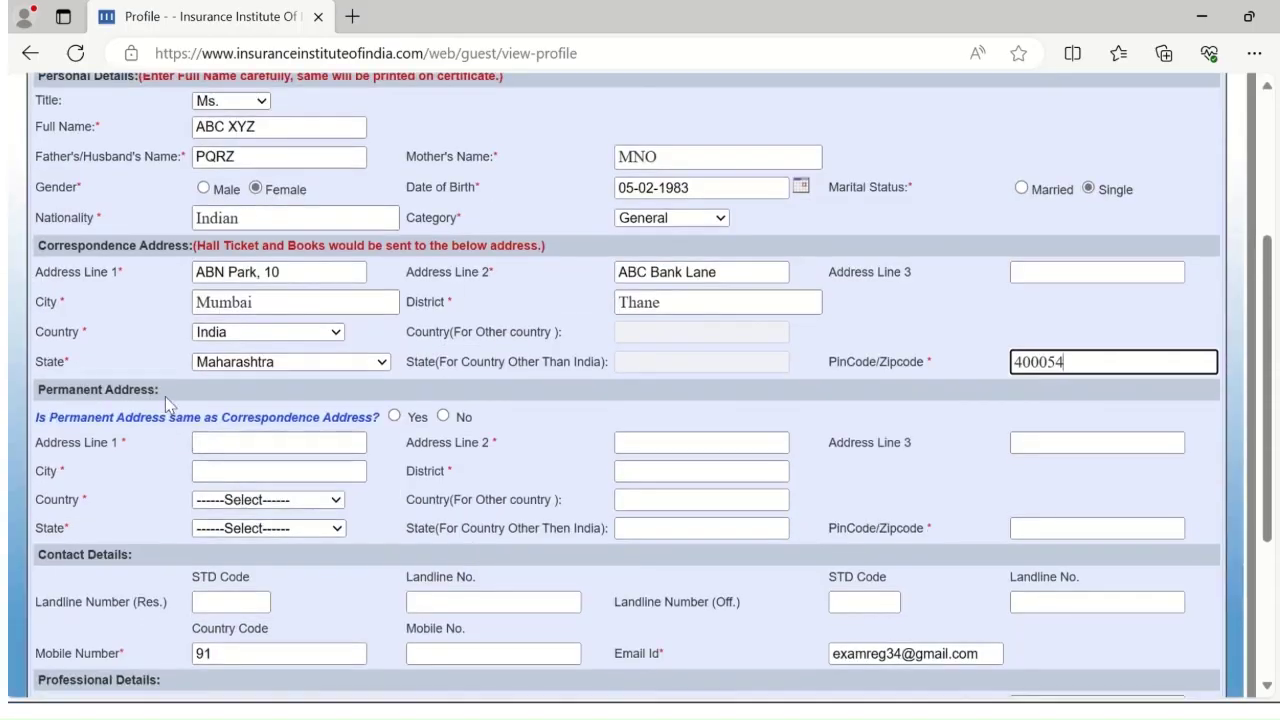
pyautogui.click(237, 441)
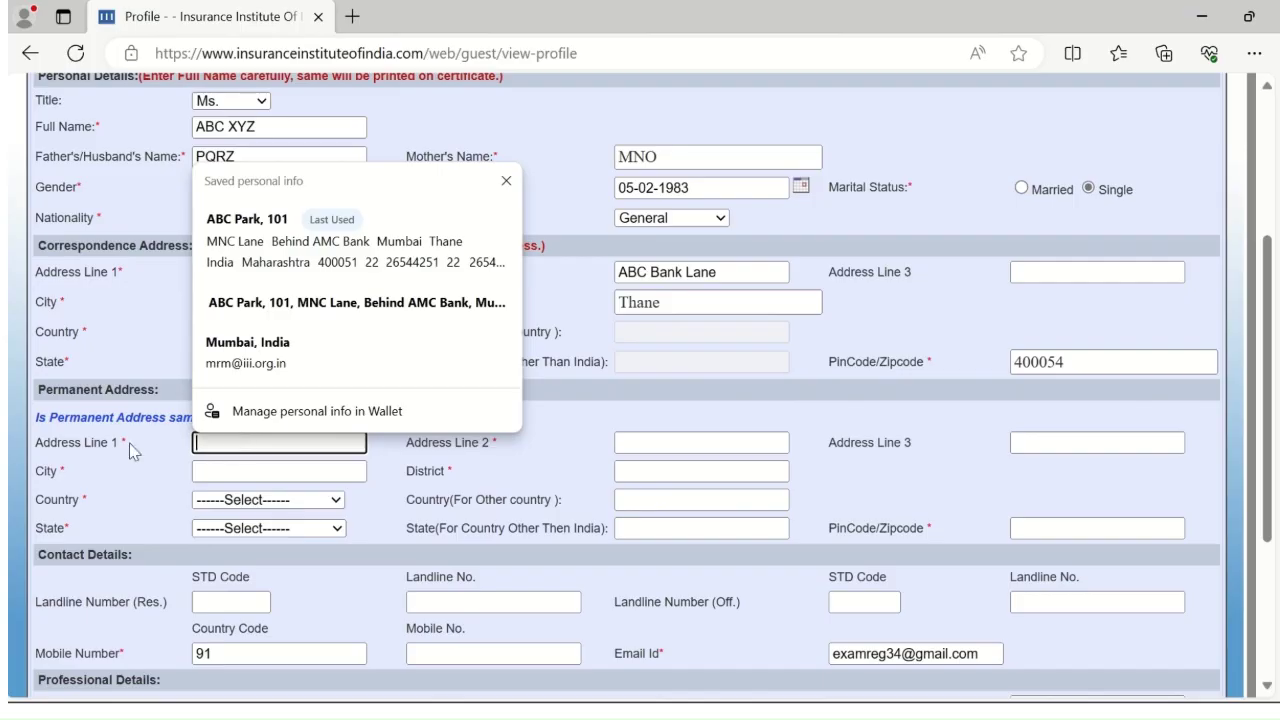
pyautogui.click(506, 181)
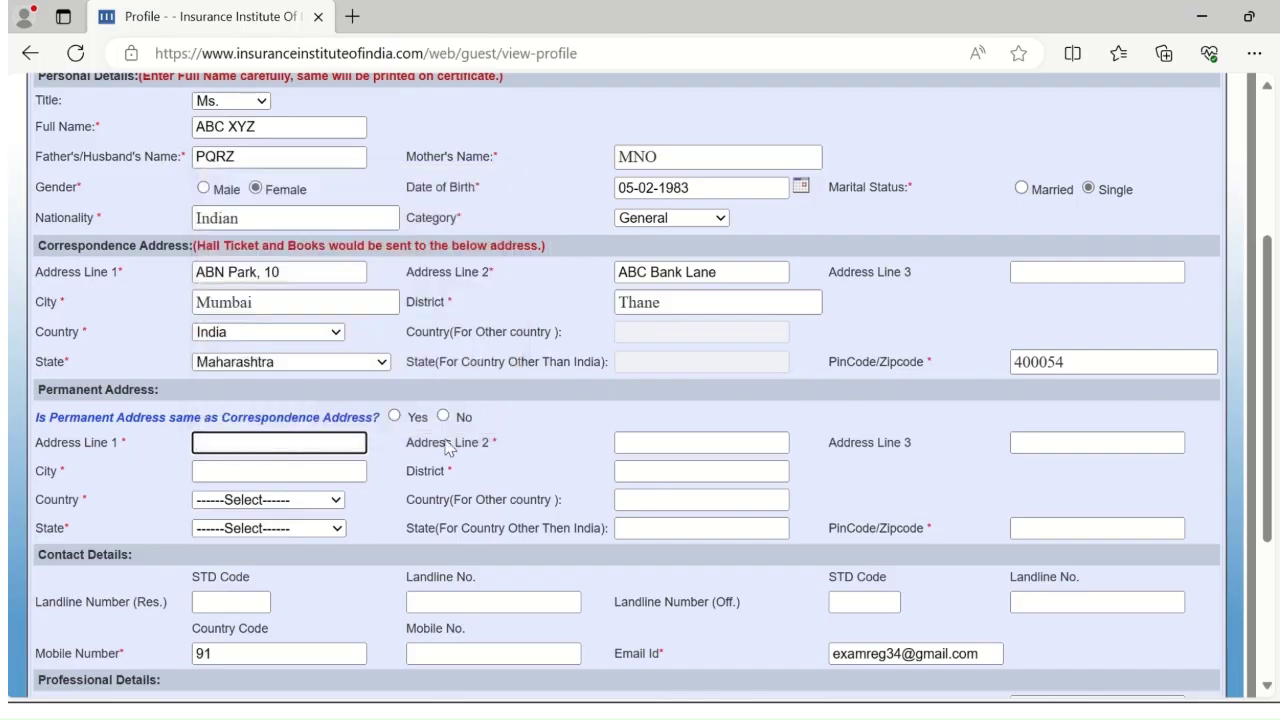
pyautogui.click(395, 417)
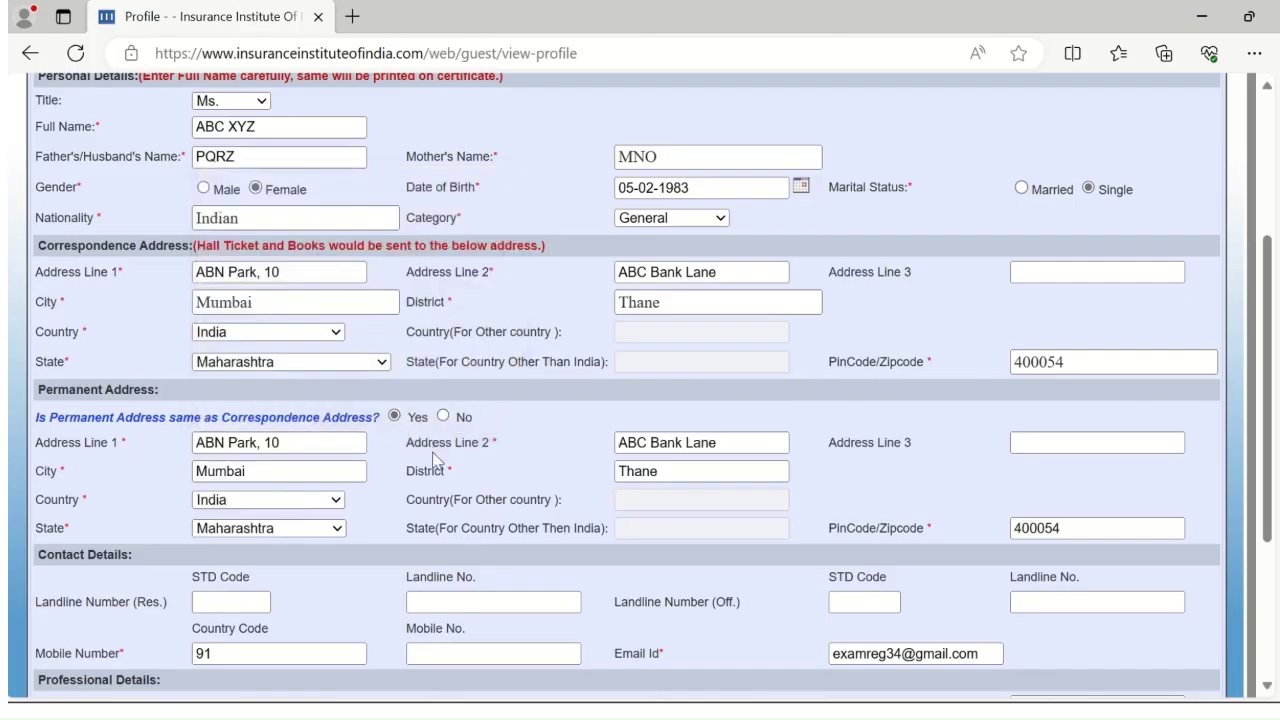
pyautogui.click(443, 417)
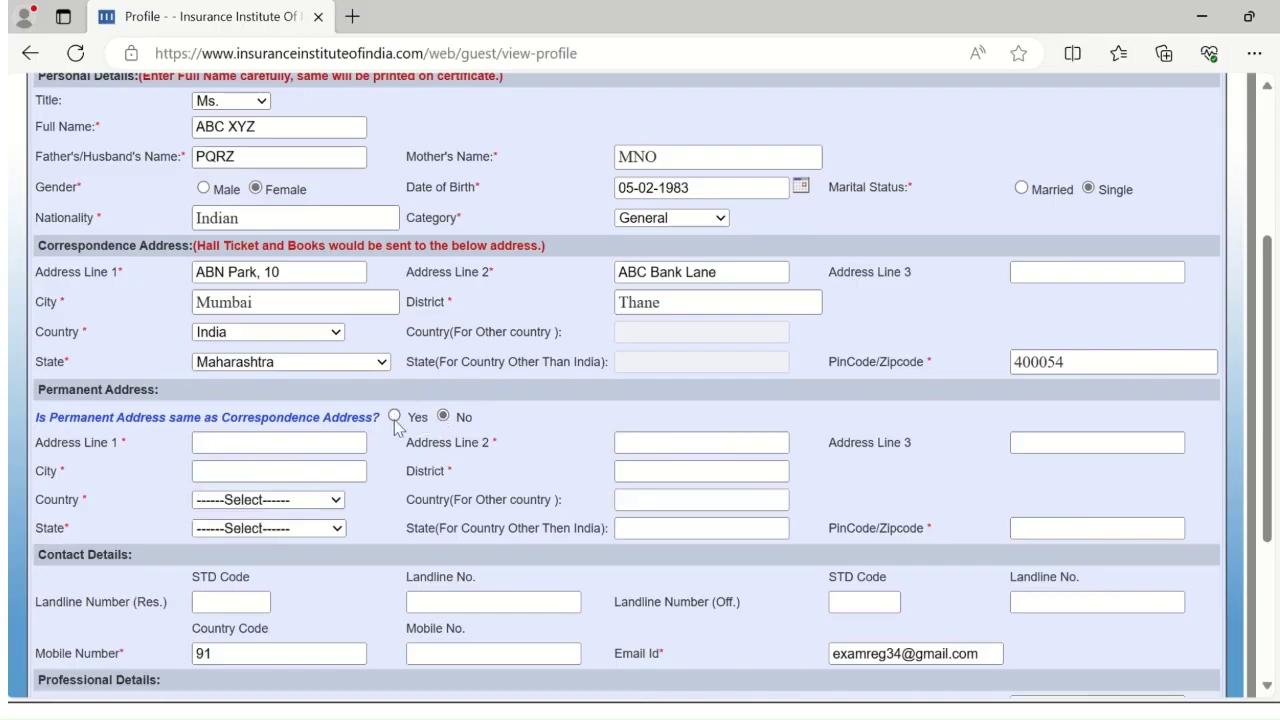
pyautogui.click(395, 417)
# Enter residential and office landlines with STD code 22, plus the mobile number
pyautogui.scroll(-2, 309, 426)
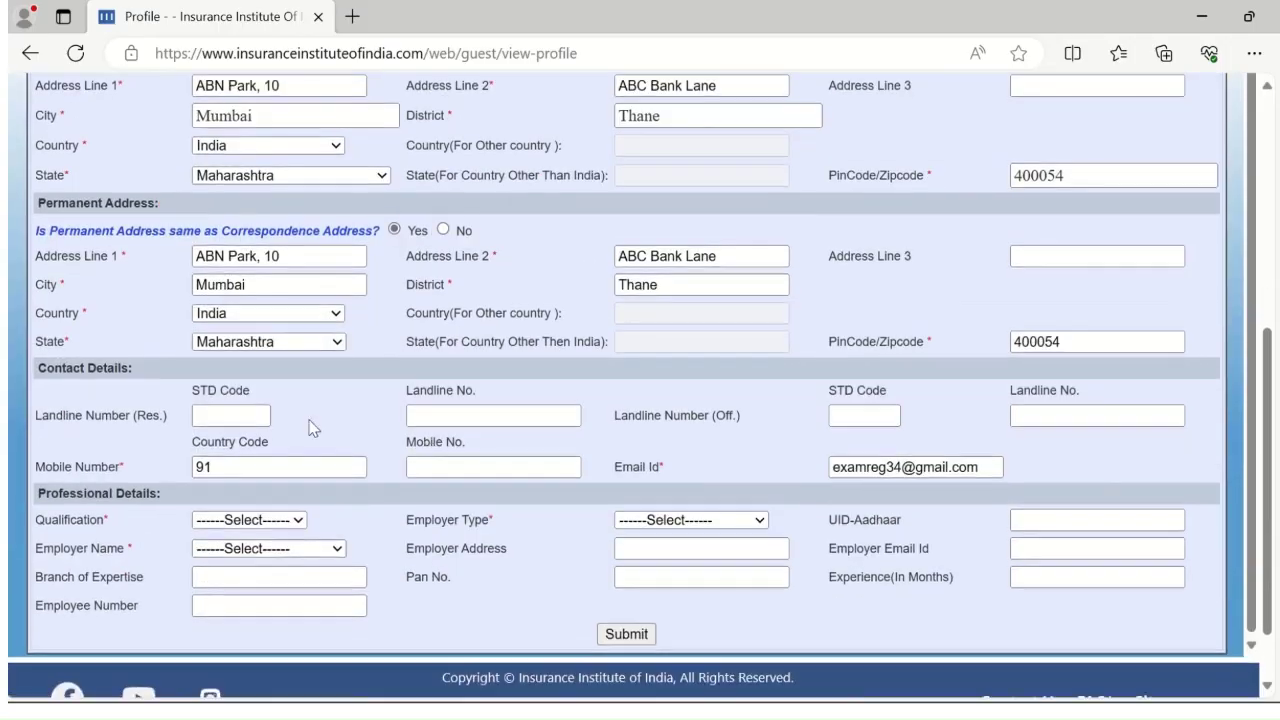
pyautogui.click(233, 416)
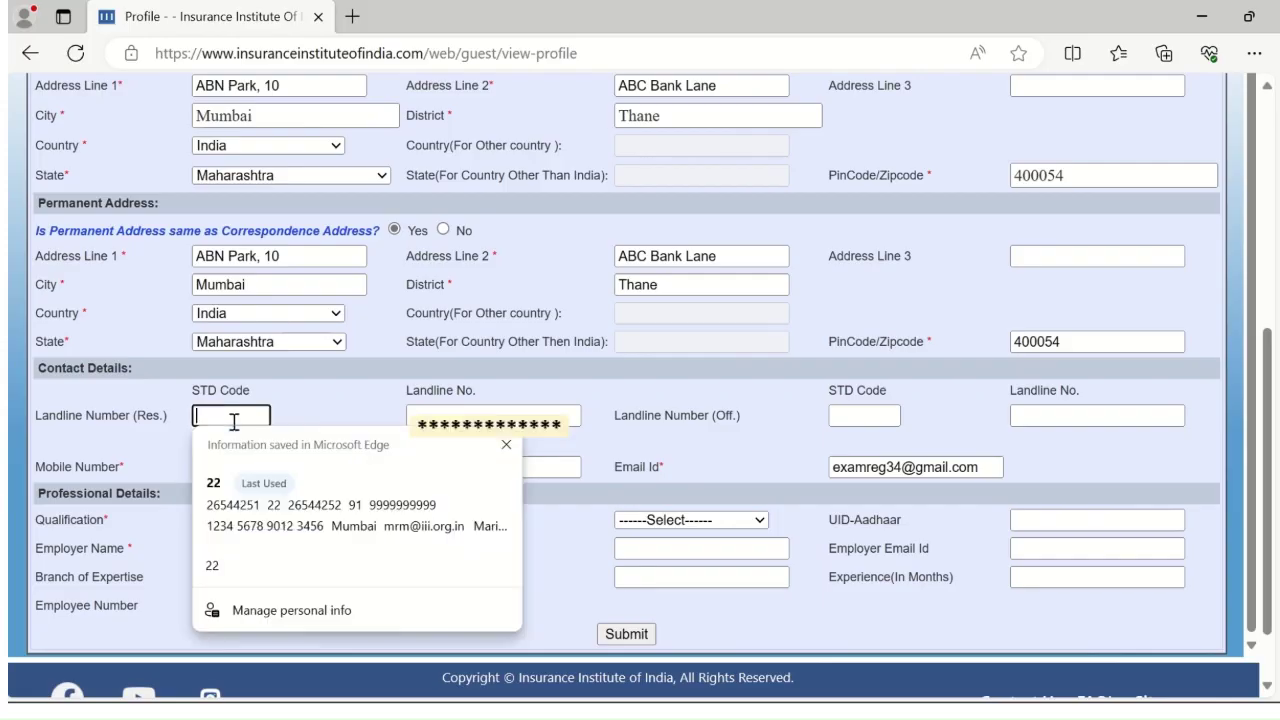
pyautogui.write('22')
pyautogui.click(445, 415)
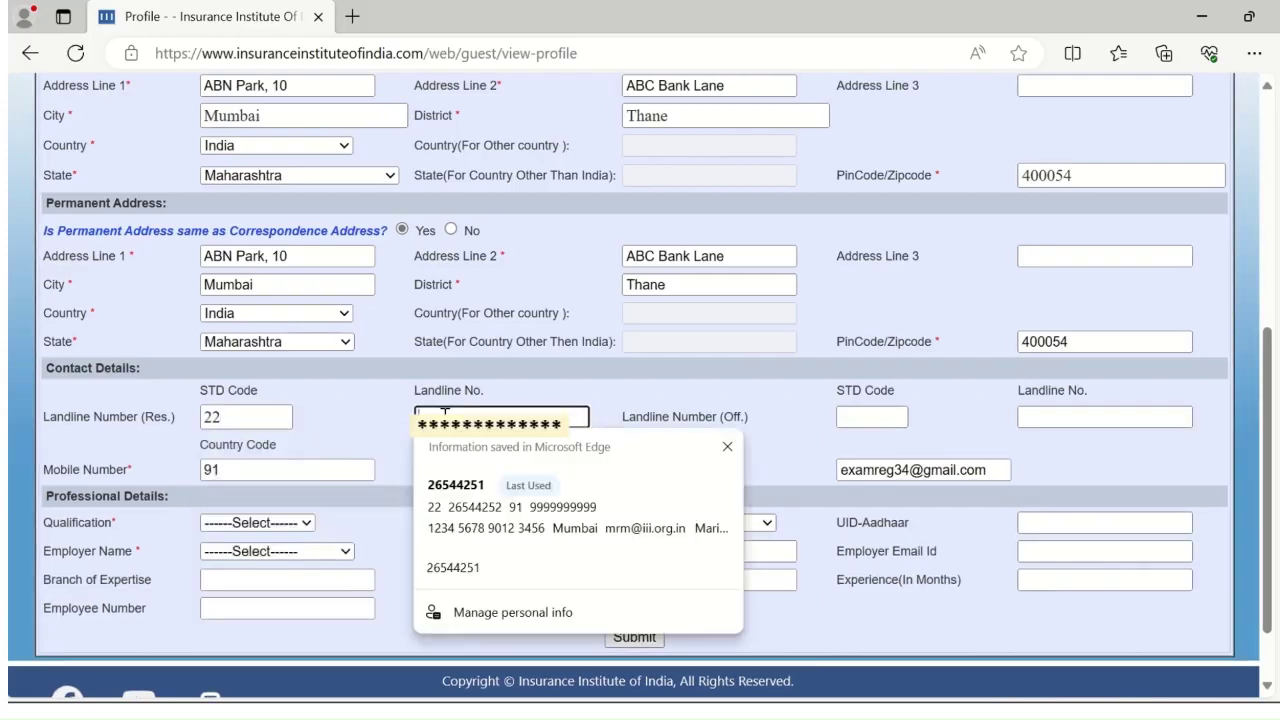
pyautogui.write('2654')
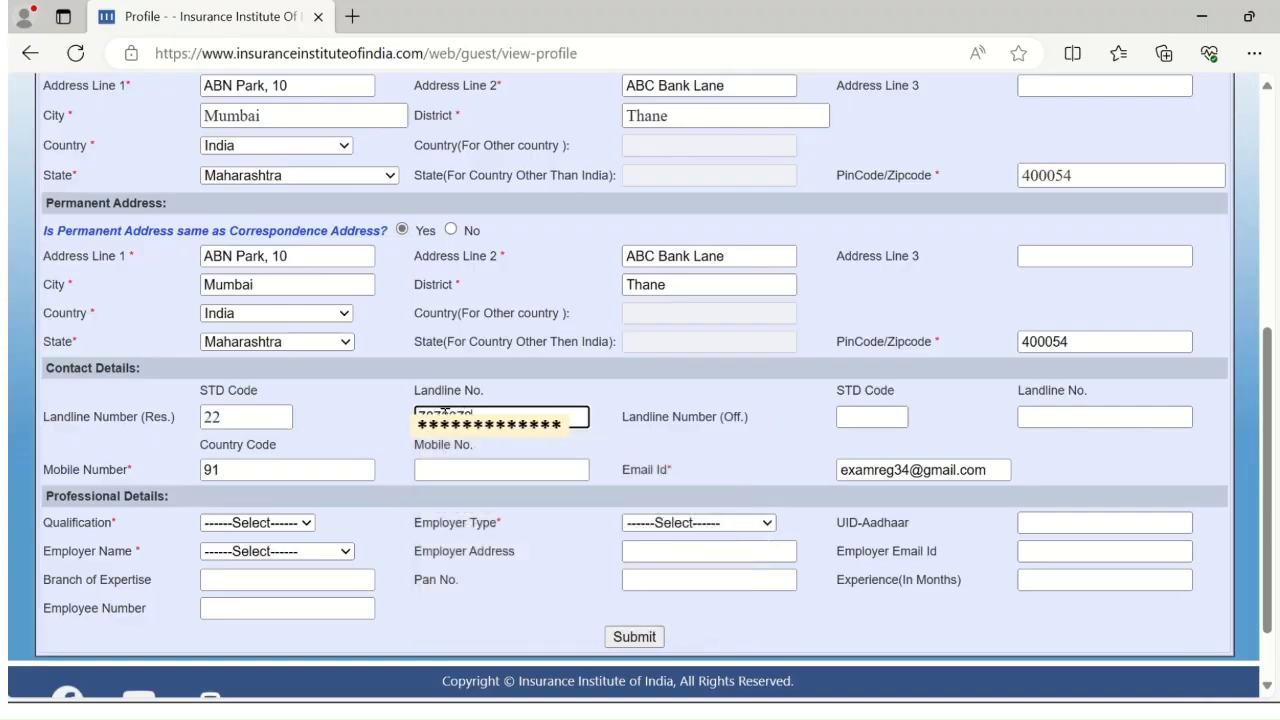
pyautogui.click(886, 417)
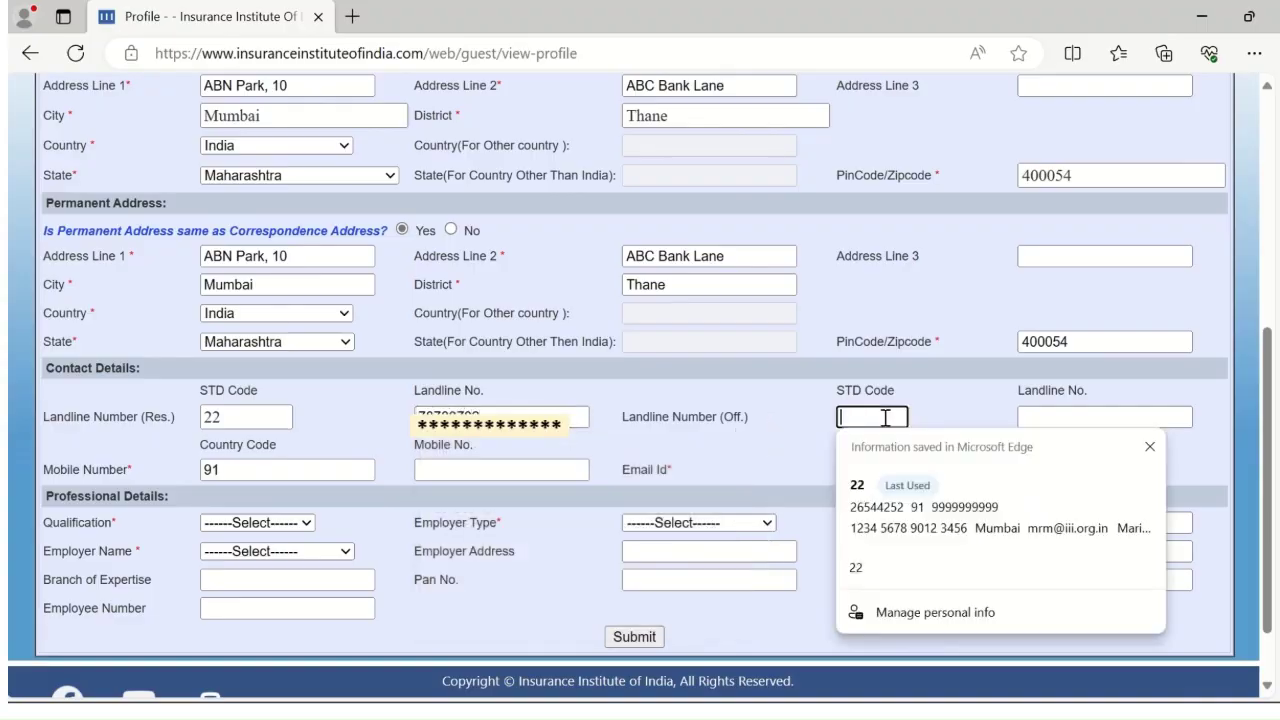
pyautogui.write('22')
pyautogui.click(1055, 418)
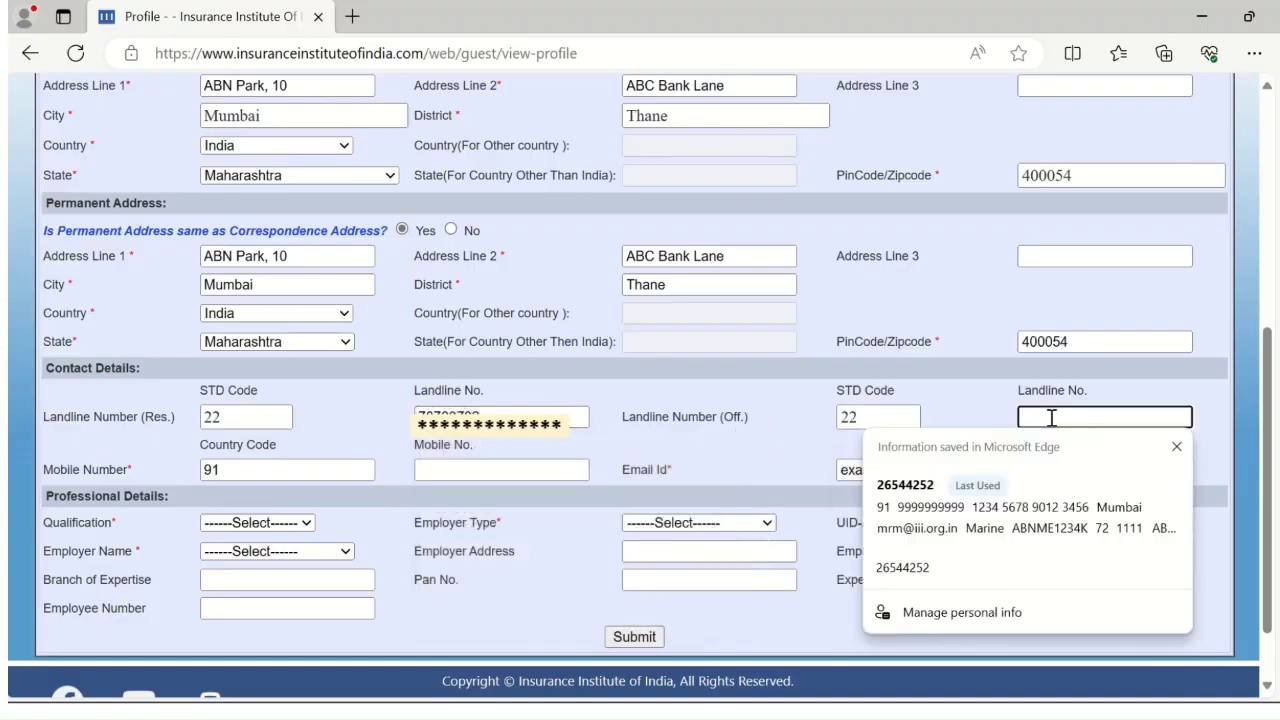
pyautogui.write('9090000')
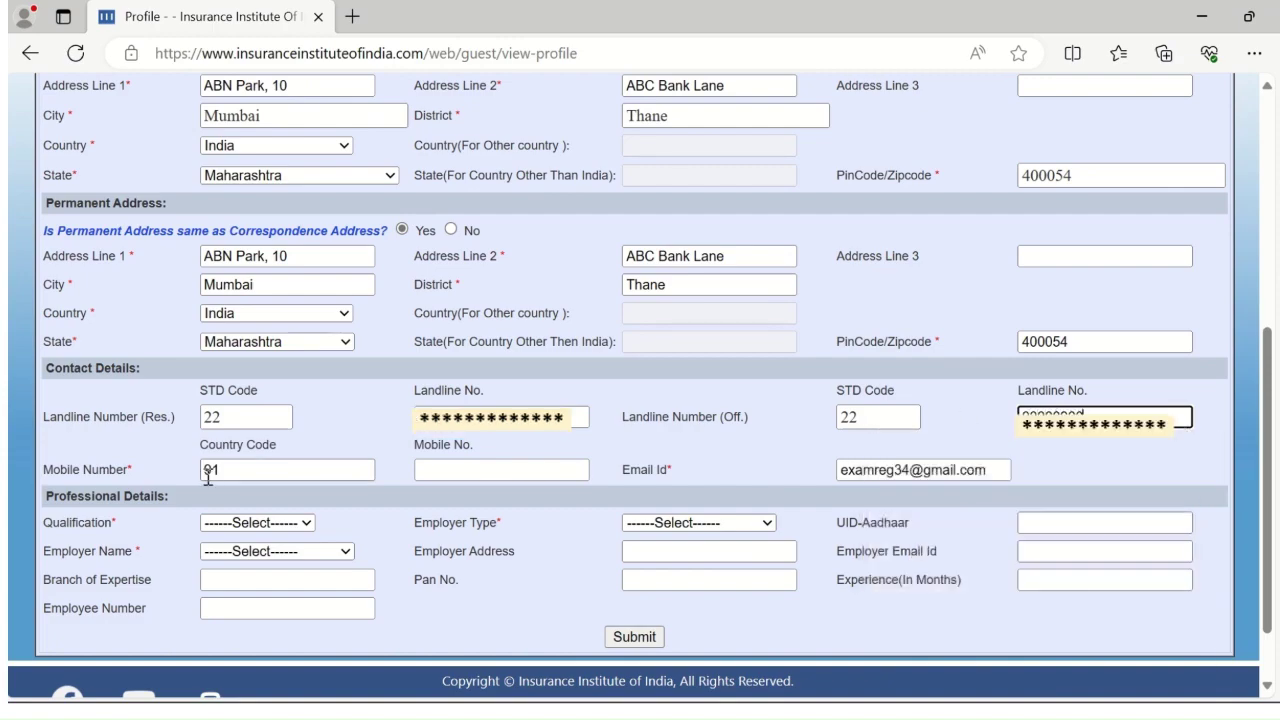
pyautogui.click(453, 468)
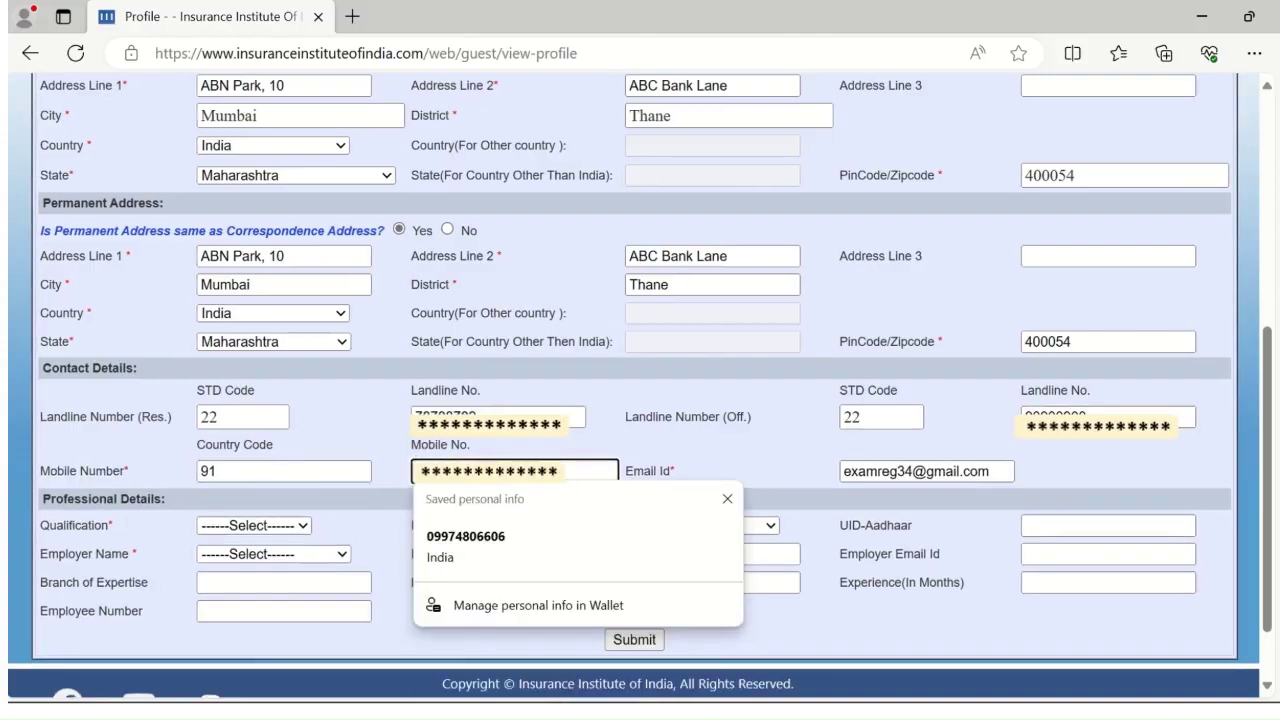
pyautogui.press('Escape')
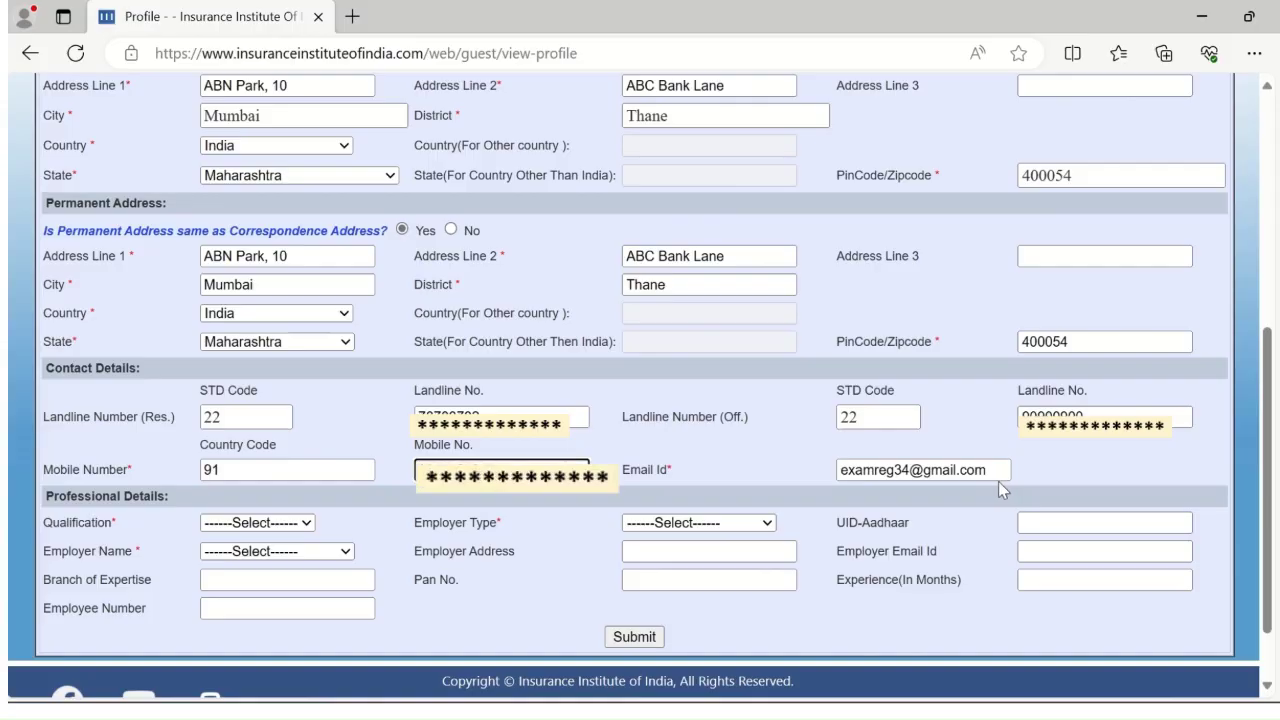
# Choose qualification Post-Graduate, employer type Private Sector, and employer Birla Sun Life Insurance Co. Ltd
pyautogui.scroll(-1, 998, 481)
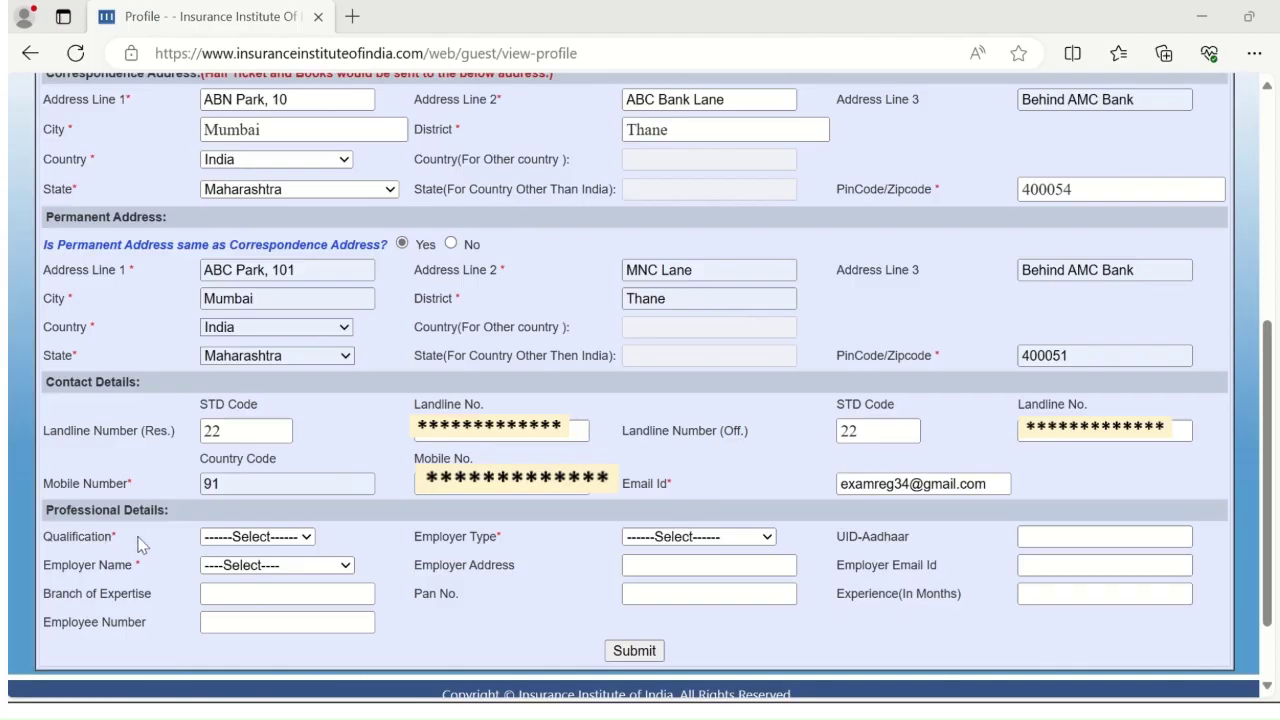
pyautogui.click(309, 541)
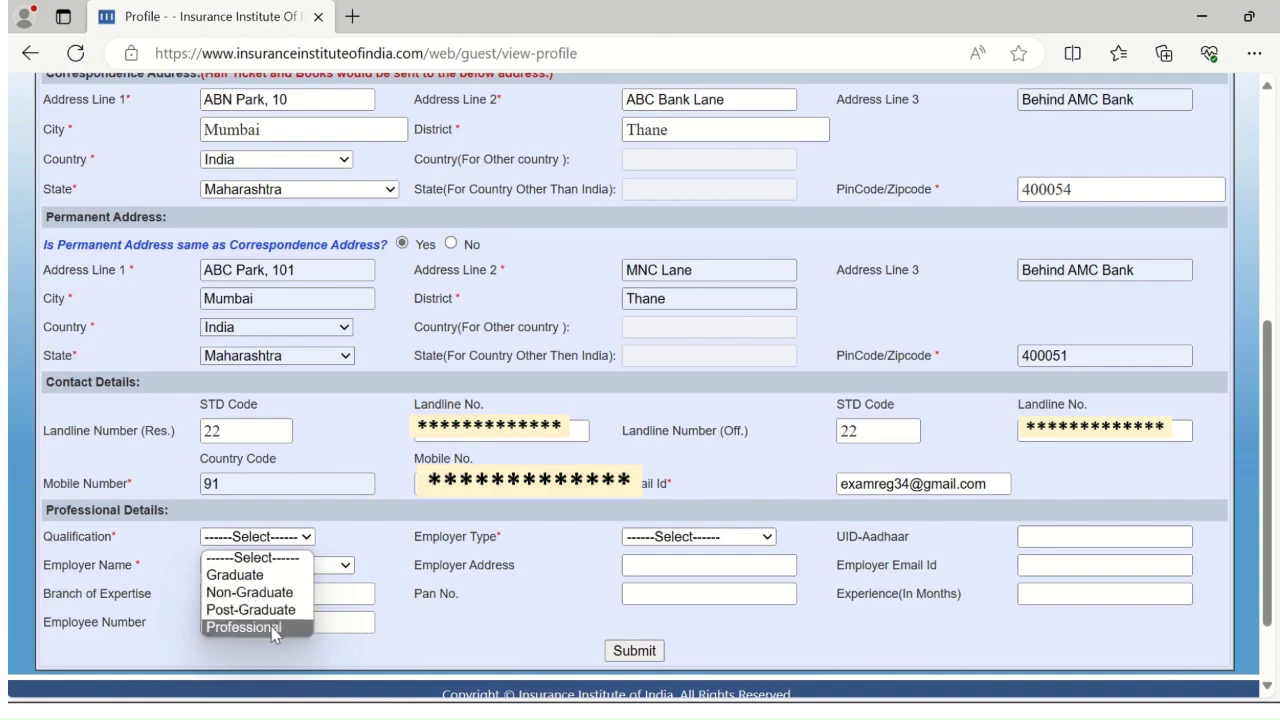
pyautogui.click(250, 609)
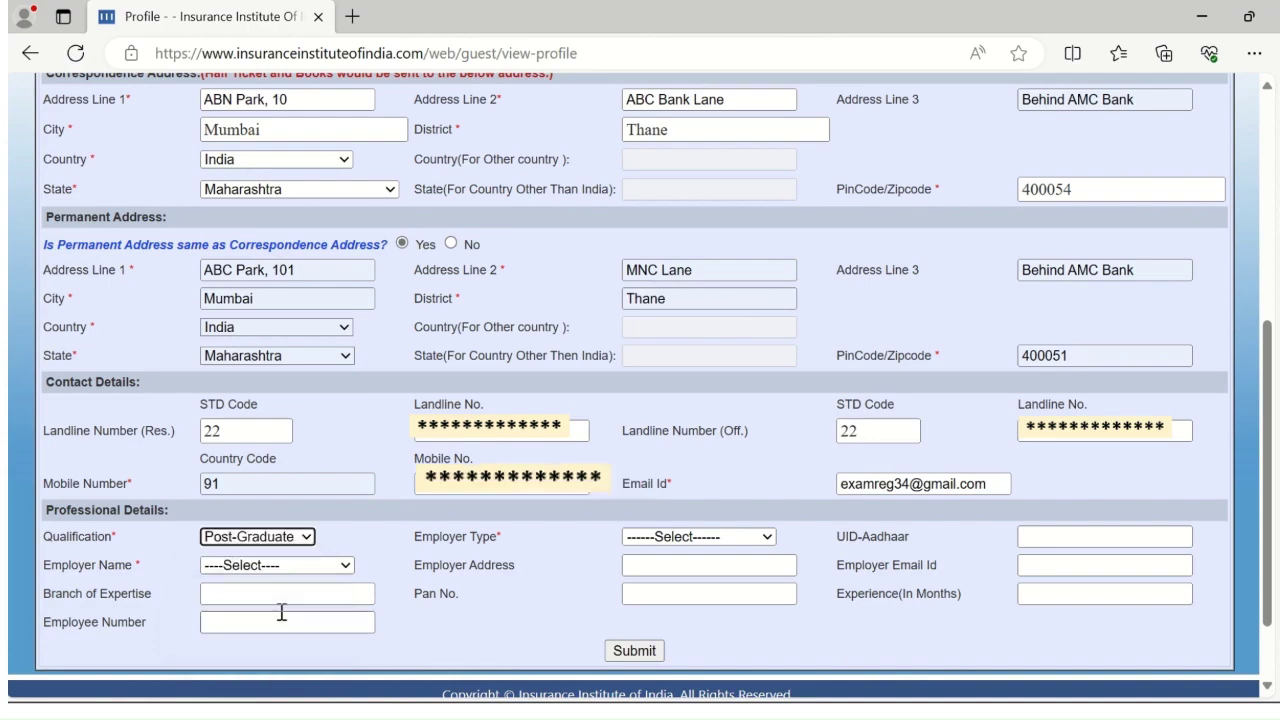
pyautogui.click(768, 537)
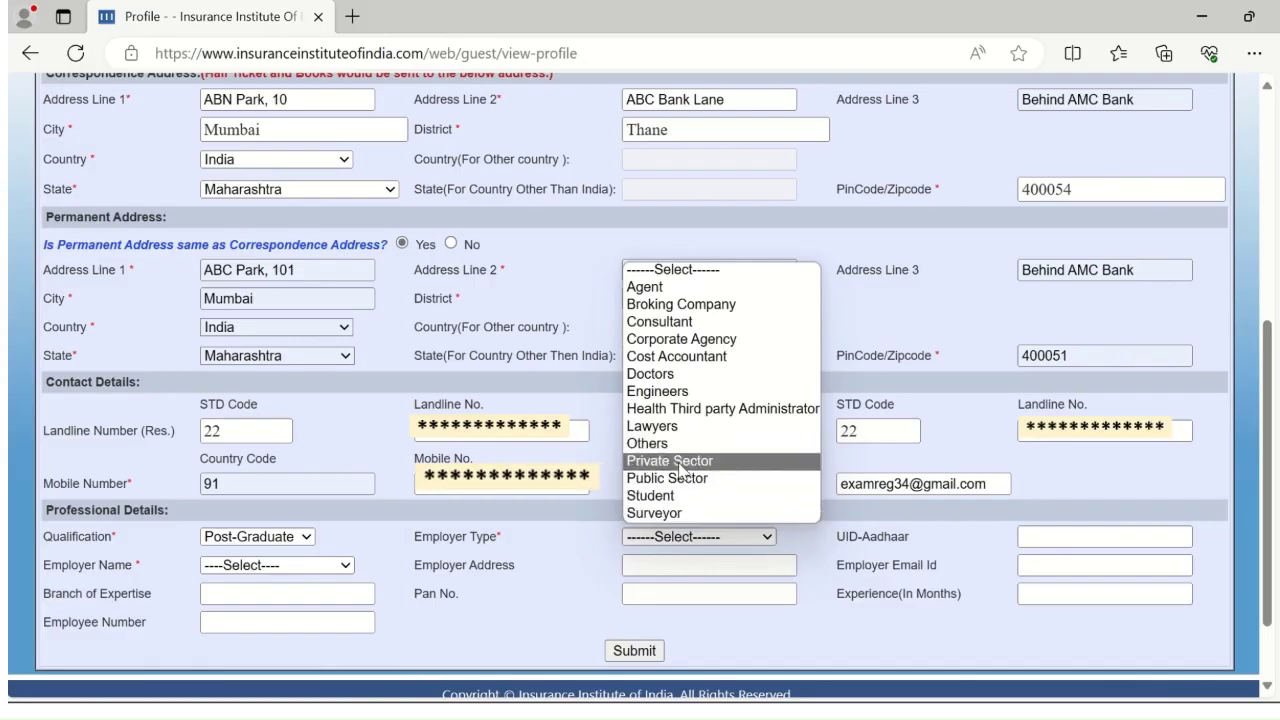
pyautogui.click(670, 461)
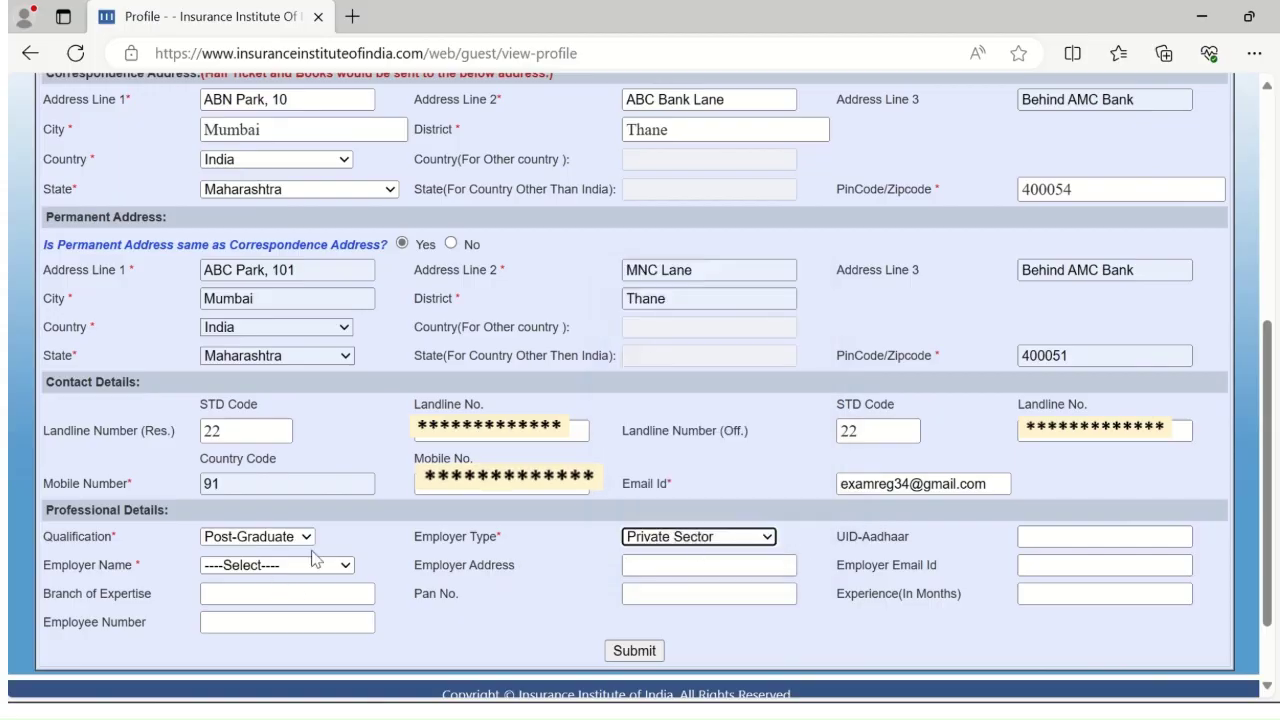
pyautogui.click(345, 566)
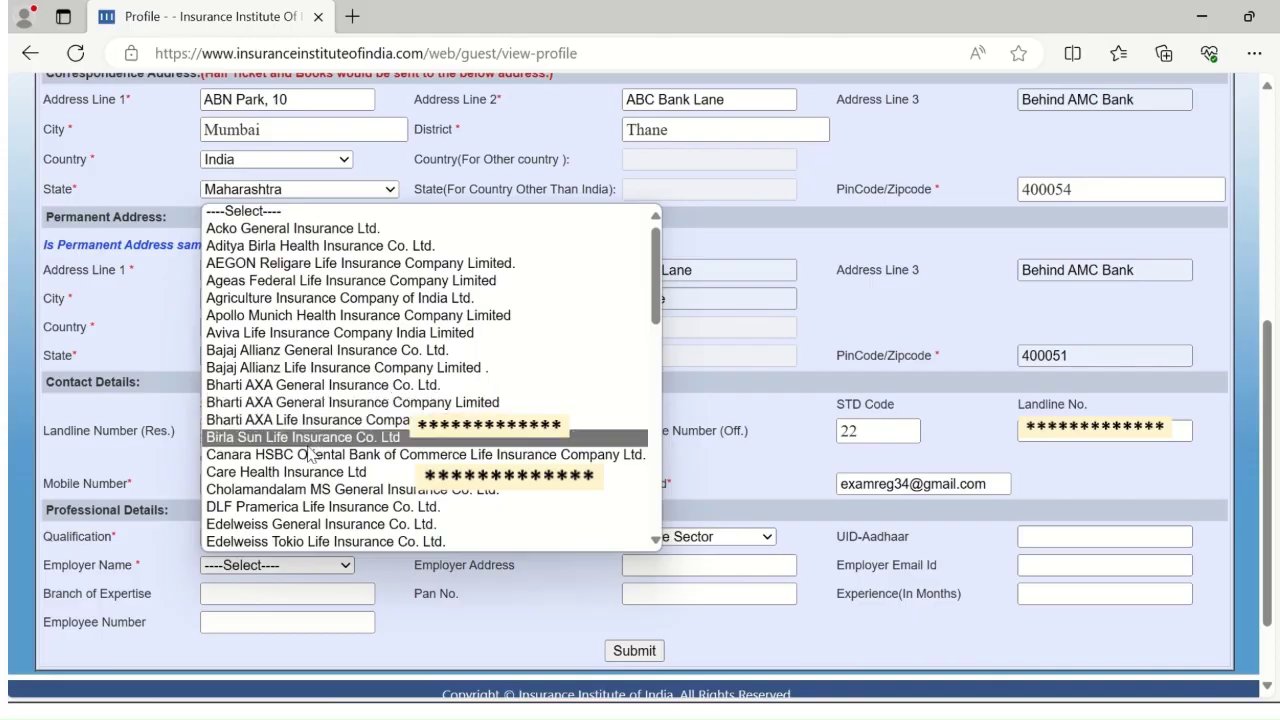
pyautogui.click(309, 444)
# Enter employer address Thane and the employer's e-mail address
pyautogui.click(641, 566)
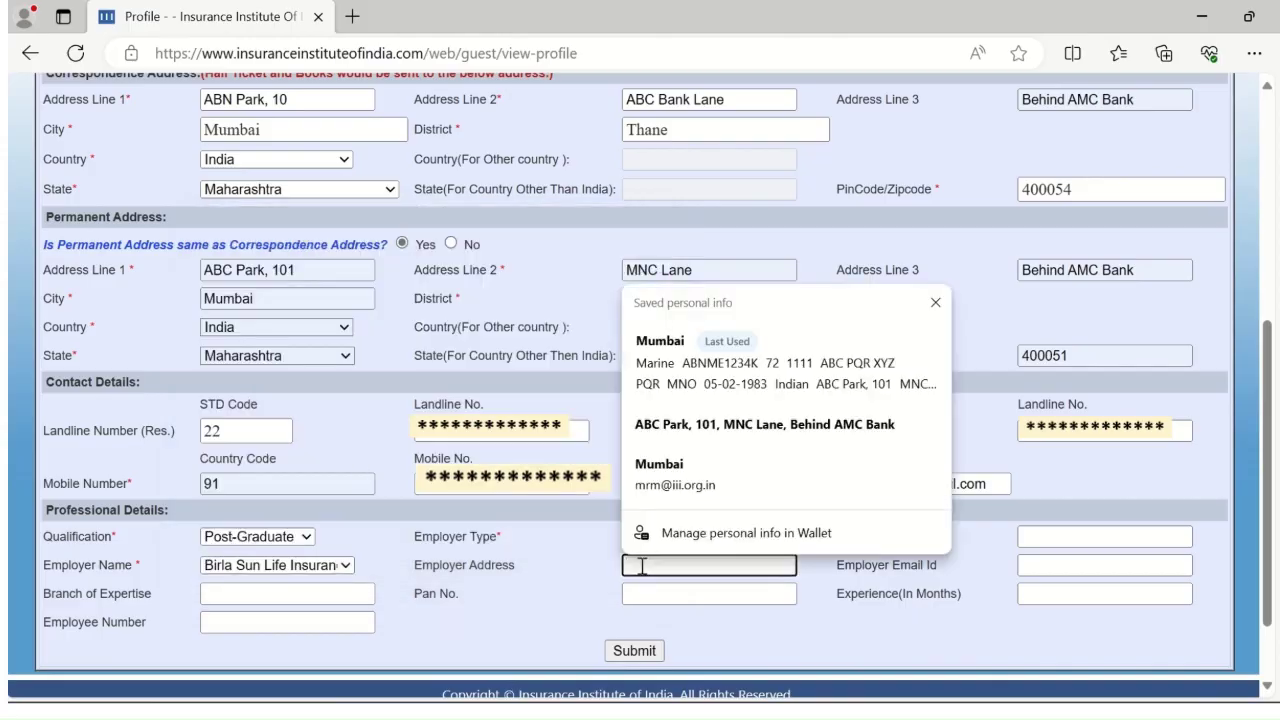
pyautogui.write('T')
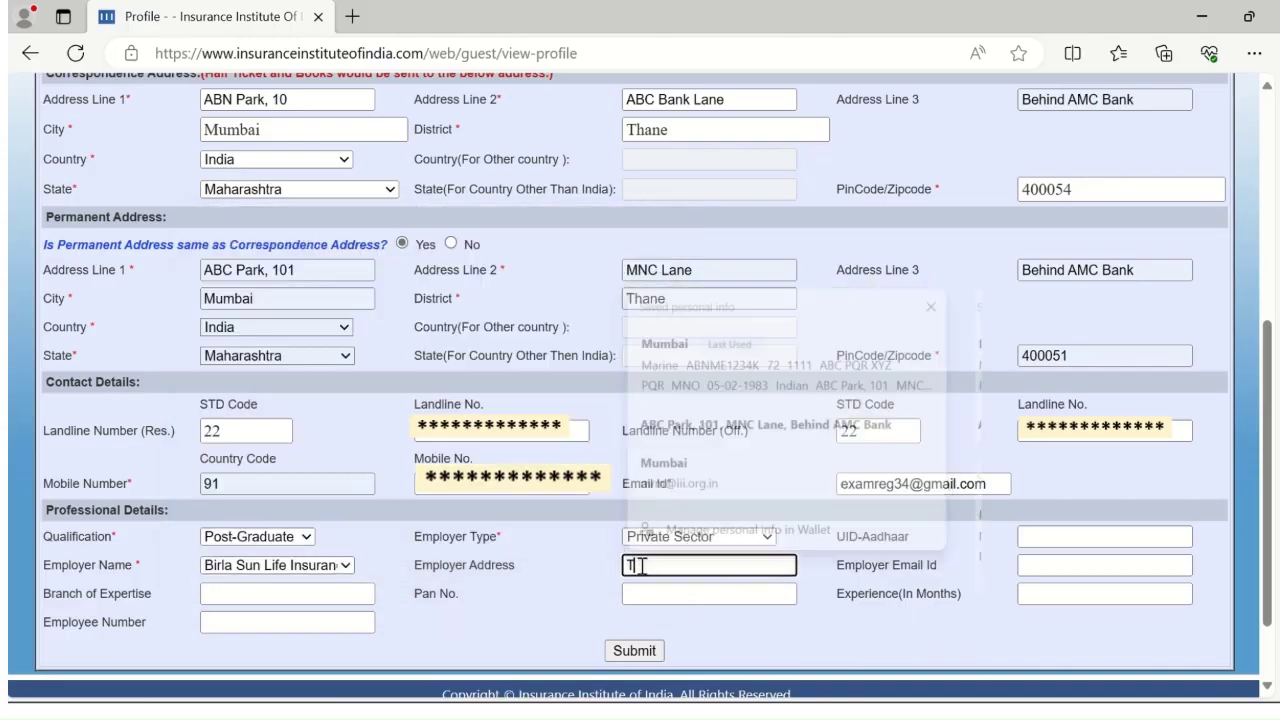
pyautogui.write('hane')
pyautogui.click(1045, 566)
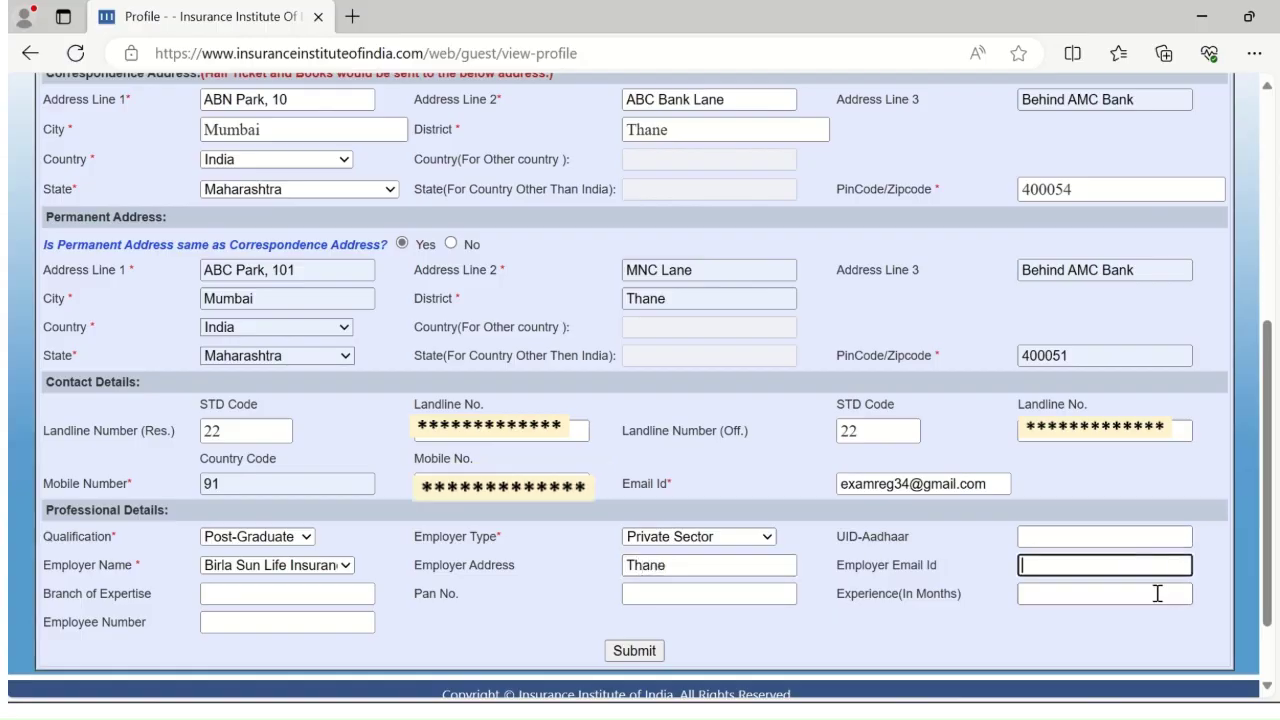
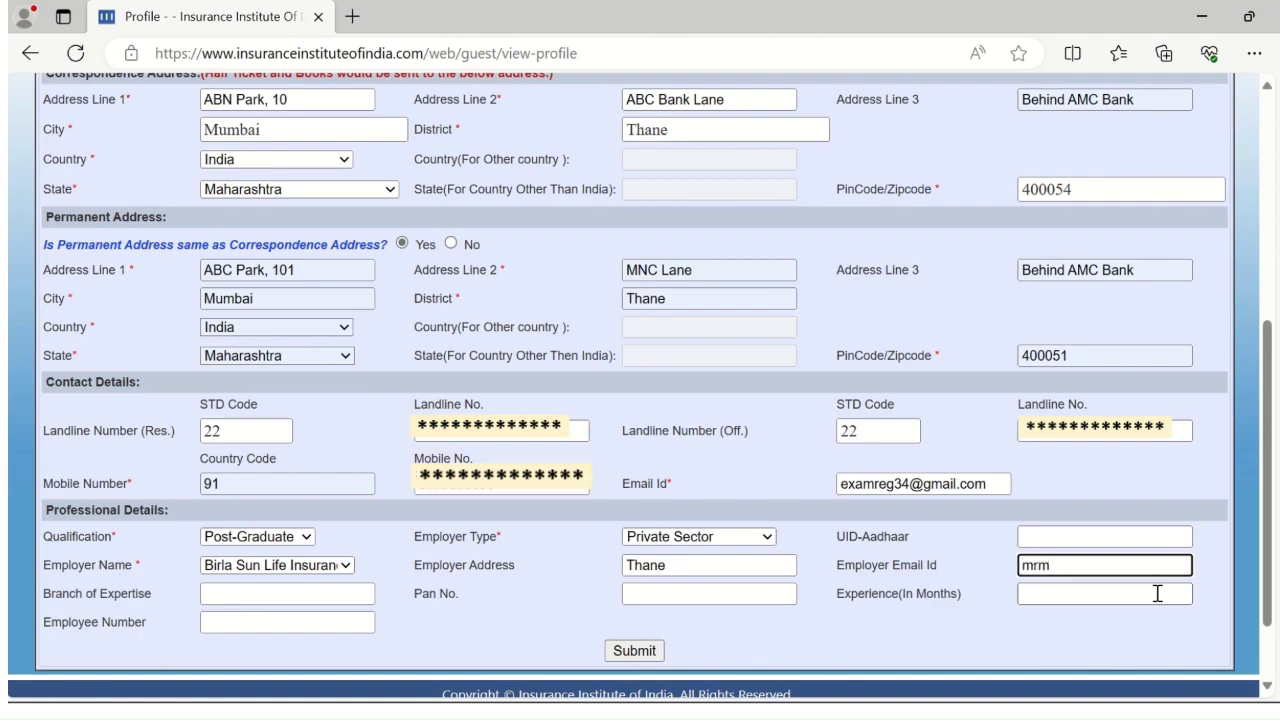
# Enter branch of expertise Life and 72 months of experience
pyautogui.click(281, 596)
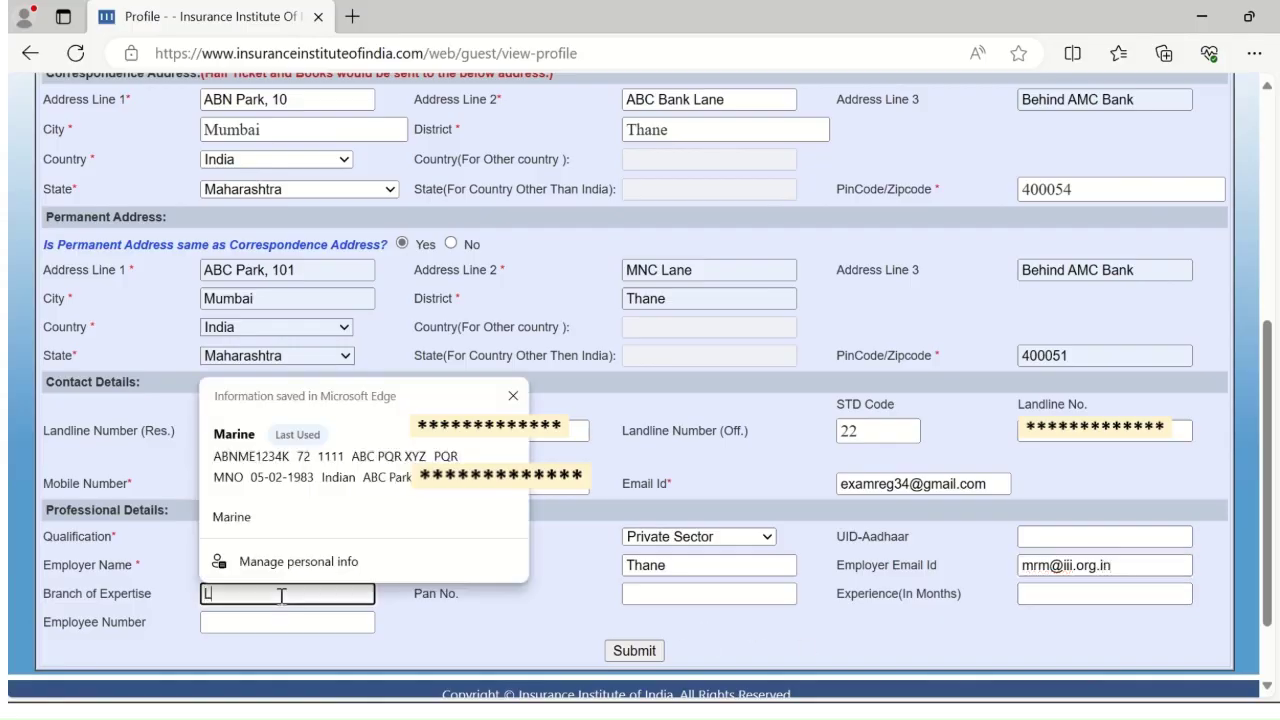
pyautogui.write('Life')
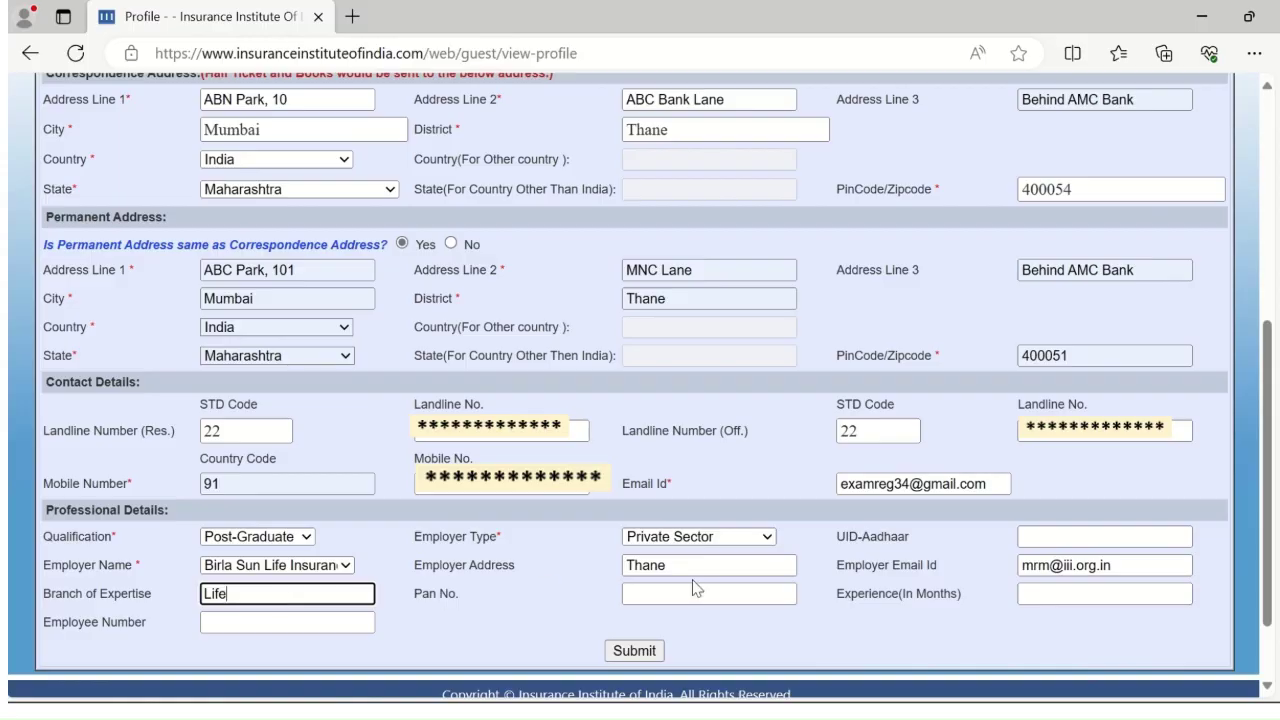
pyautogui.click(1028, 598)
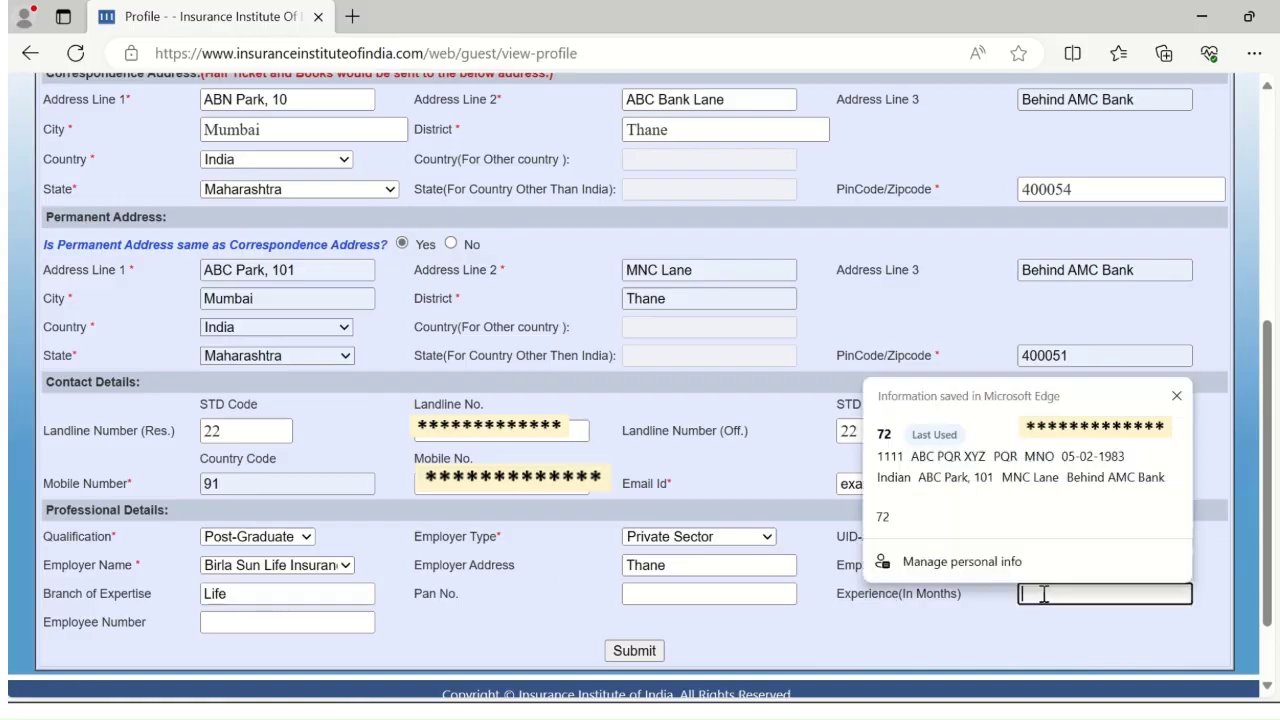
pyautogui.write('72')
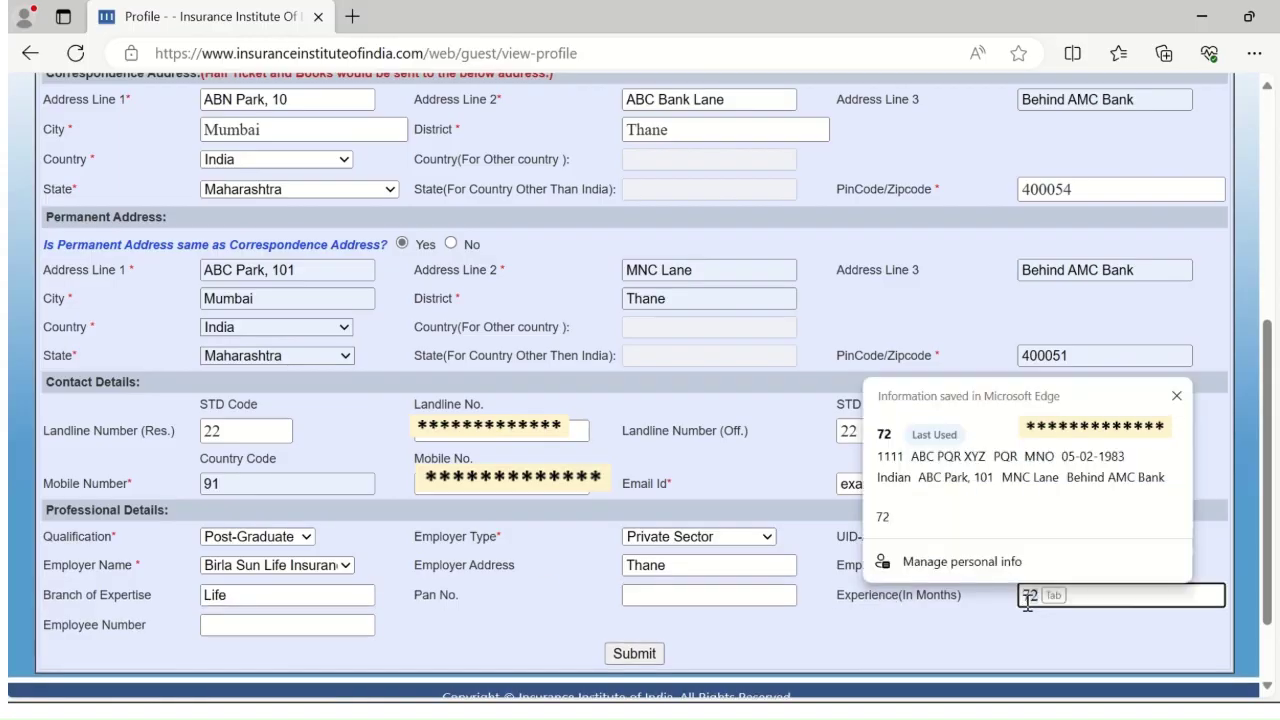
# Fill in the Aadhaar number, PAN and the employee number from saved info
pyautogui.click(1046, 532)
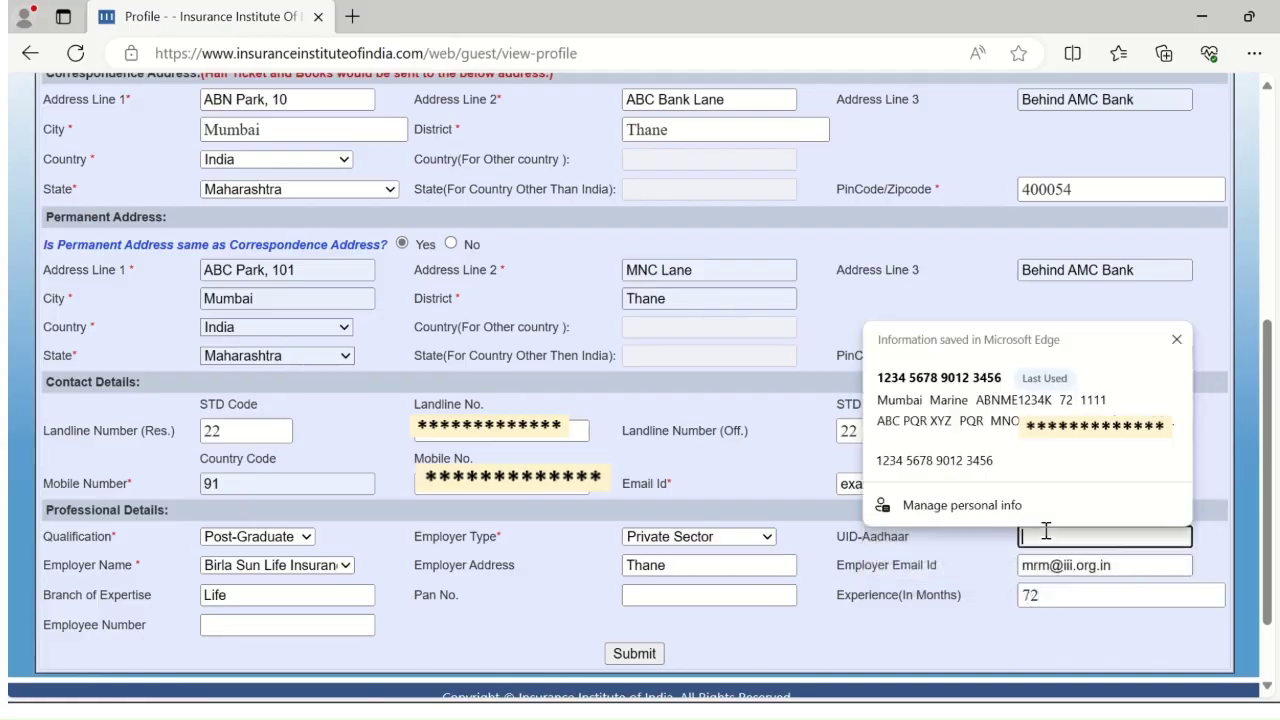
pyautogui.hotkey('ctrl', 'v')
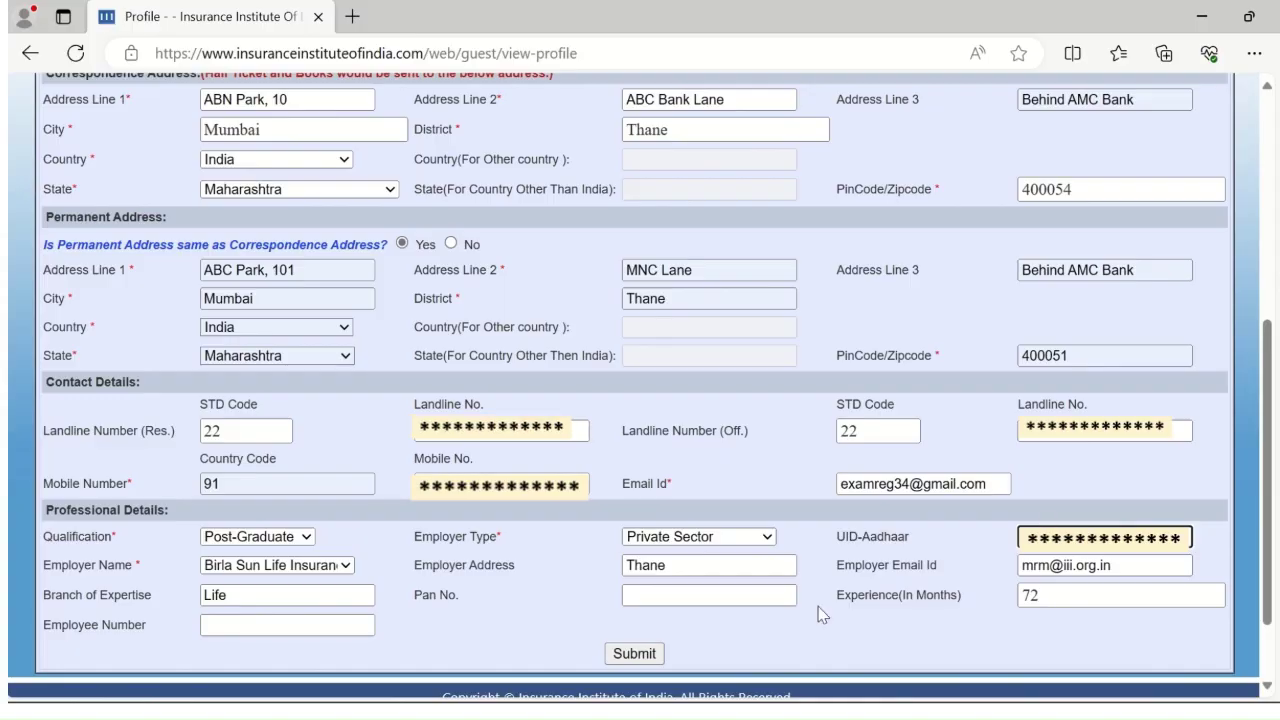
pyautogui.click(694, 596)
pyautogui.press('Down')
pyautogui.press('Down')
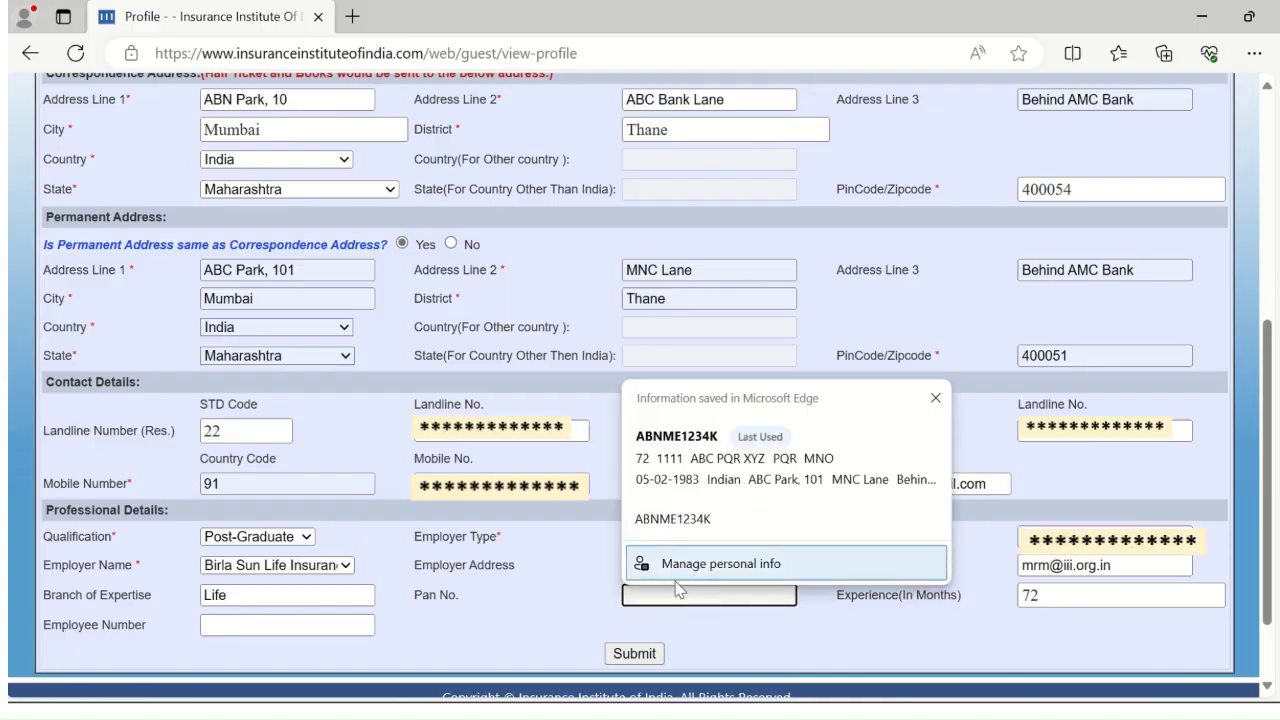
pyautogui.press('Escape')
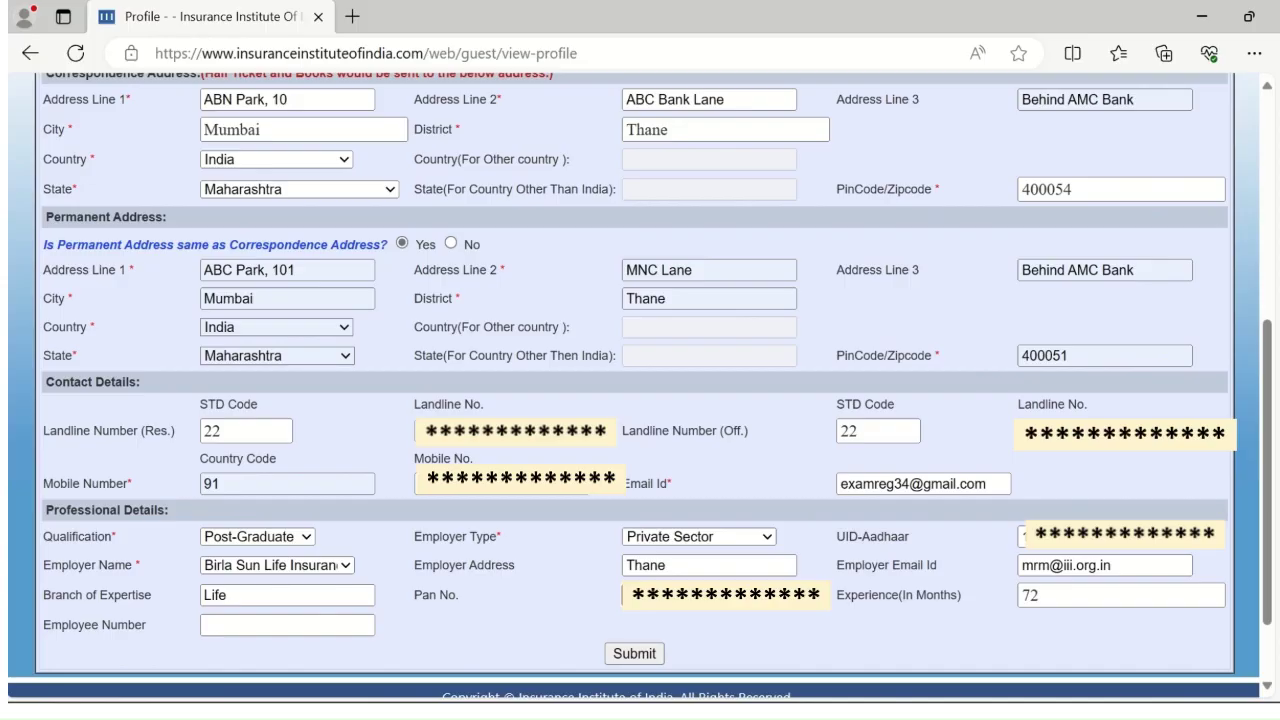
pyautogui.click(250, 625)
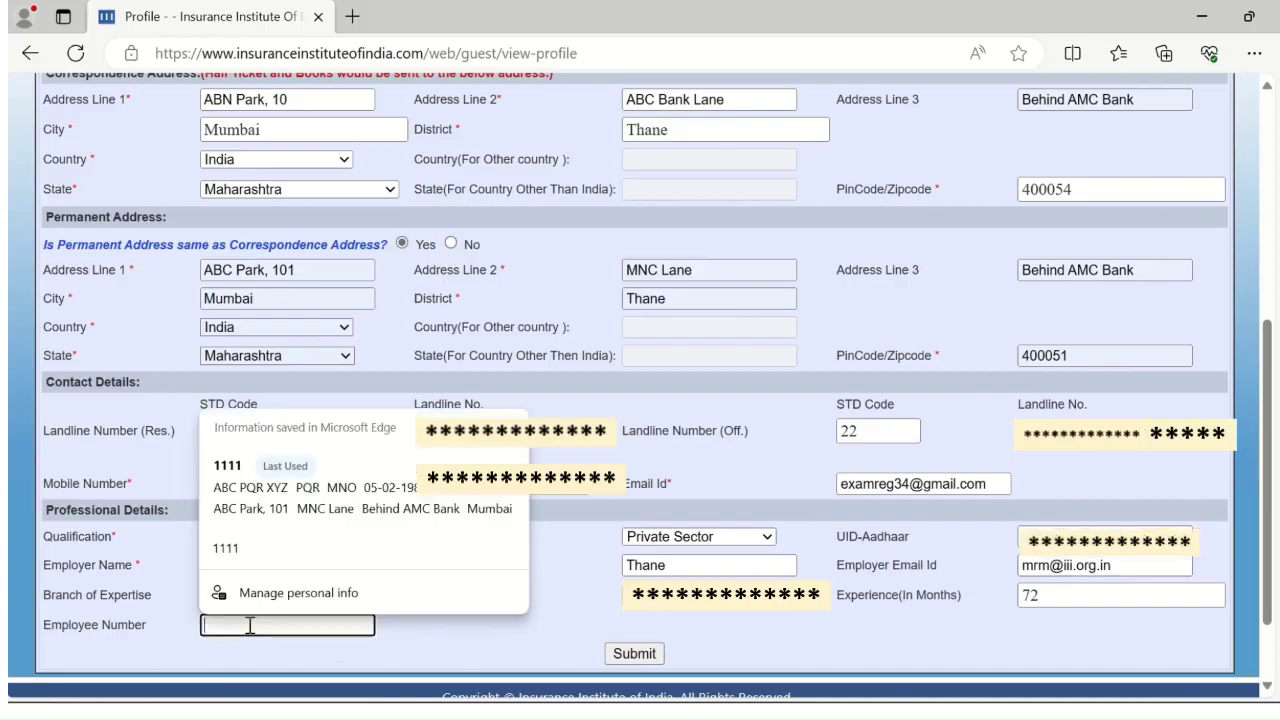
pyautogui.write('100')
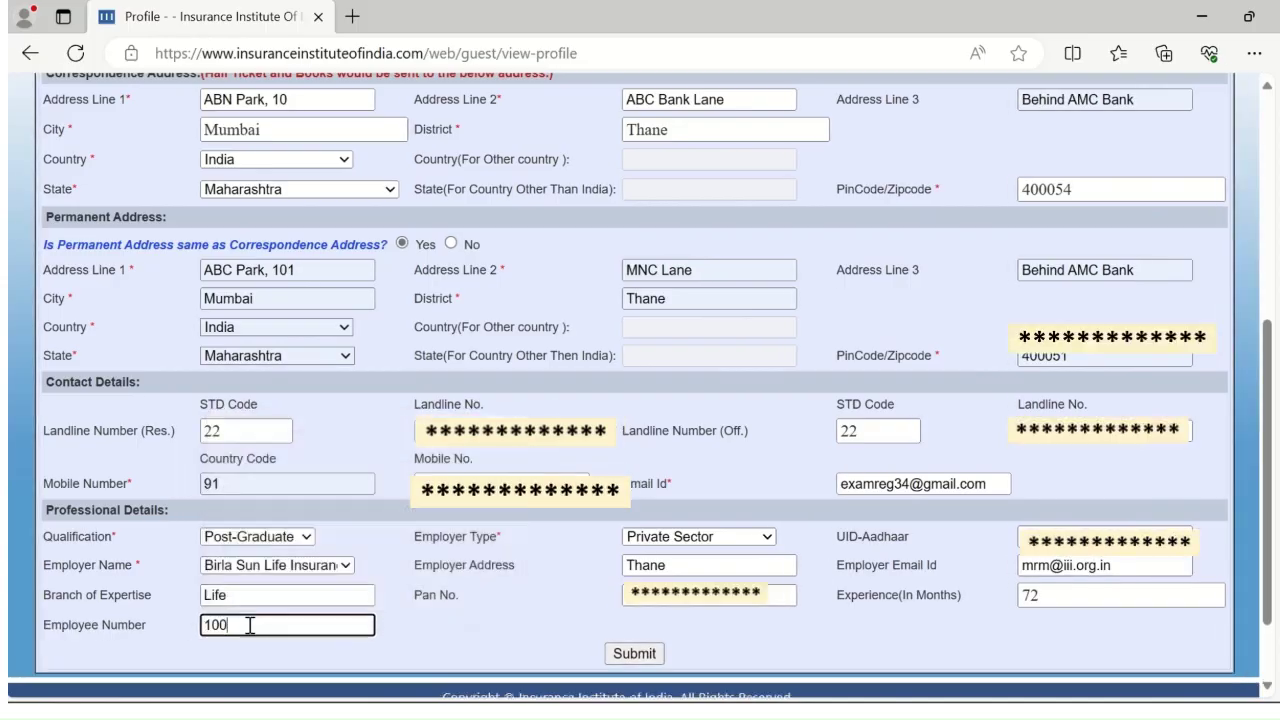
pyautogui.write('9')
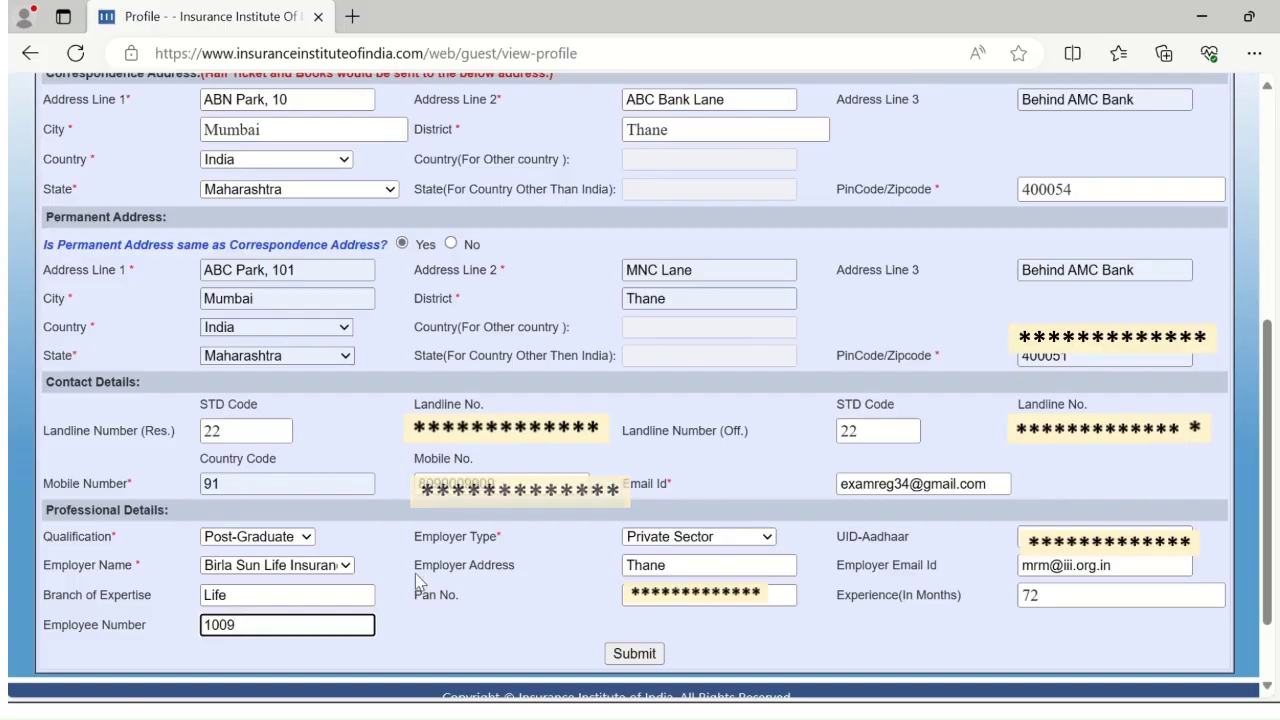
pyautogui.scroll(-2, 418, 580)
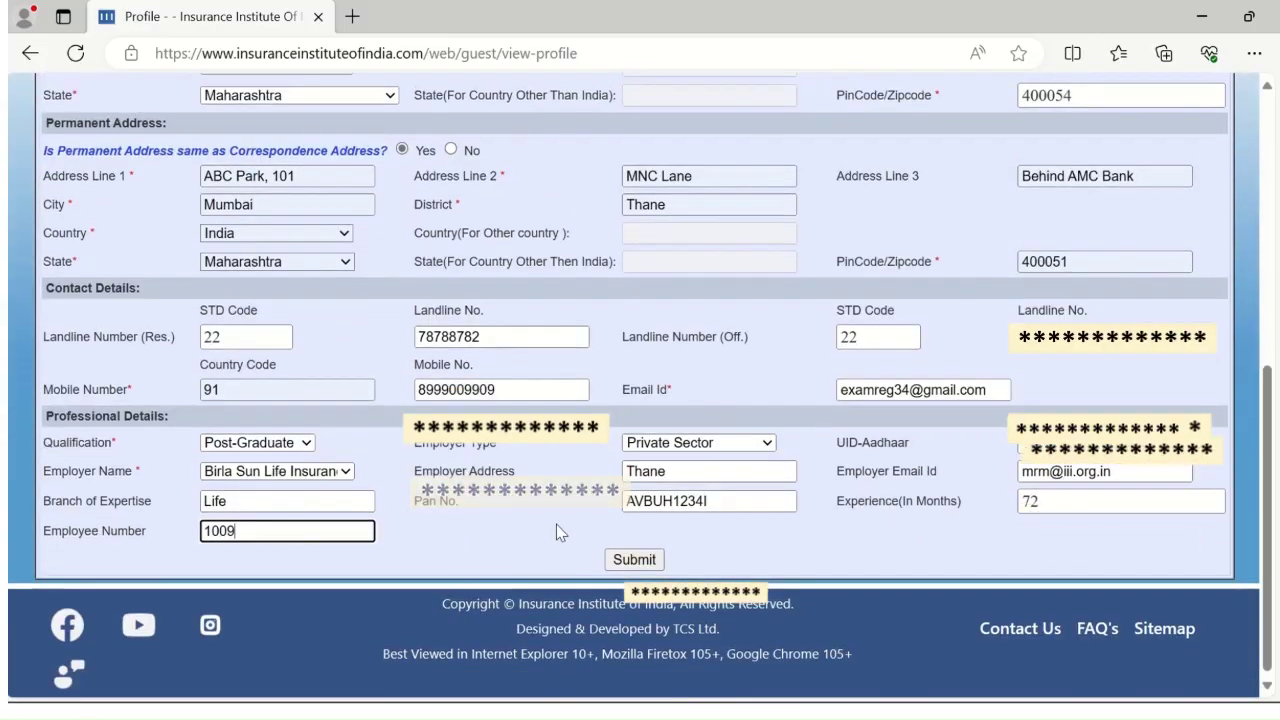
# Submit the candidate profile and highlight the newly assigned candidate ID on the confirmation page
pyautogui.click(644, 563)
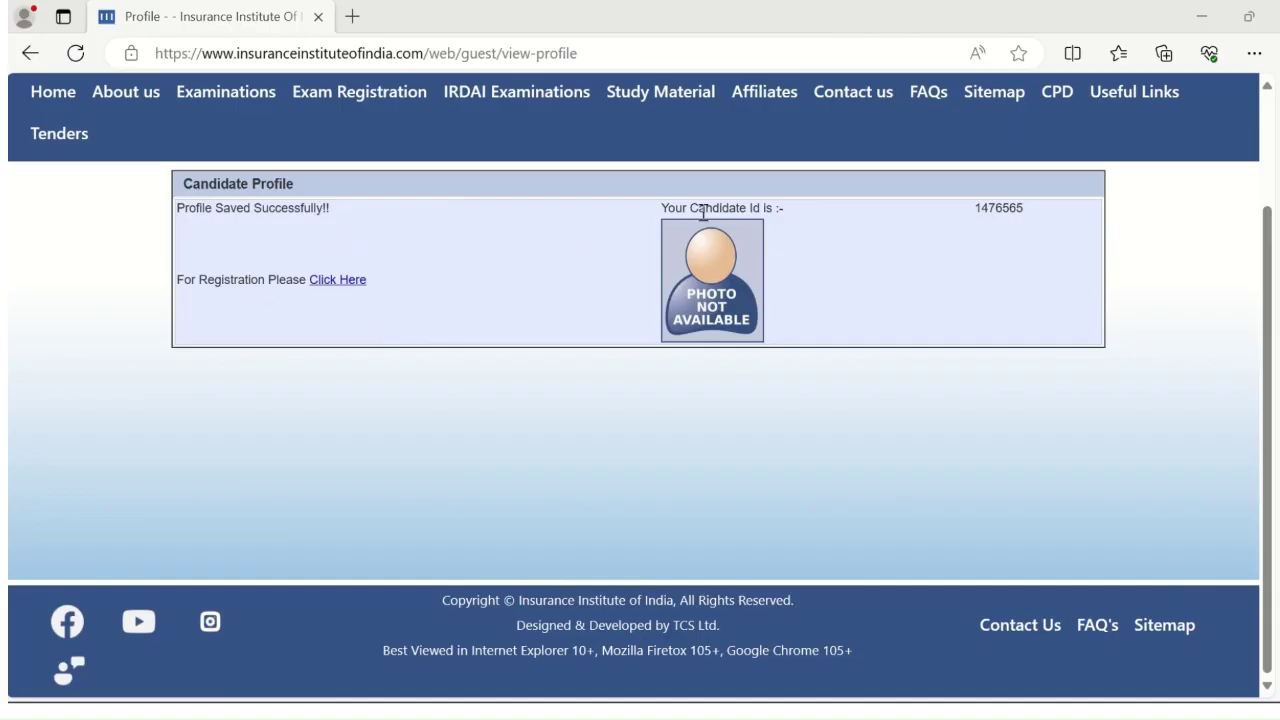
pyautogui.moveTo(662, 208); pyautogui.dragTo(1047, 212)
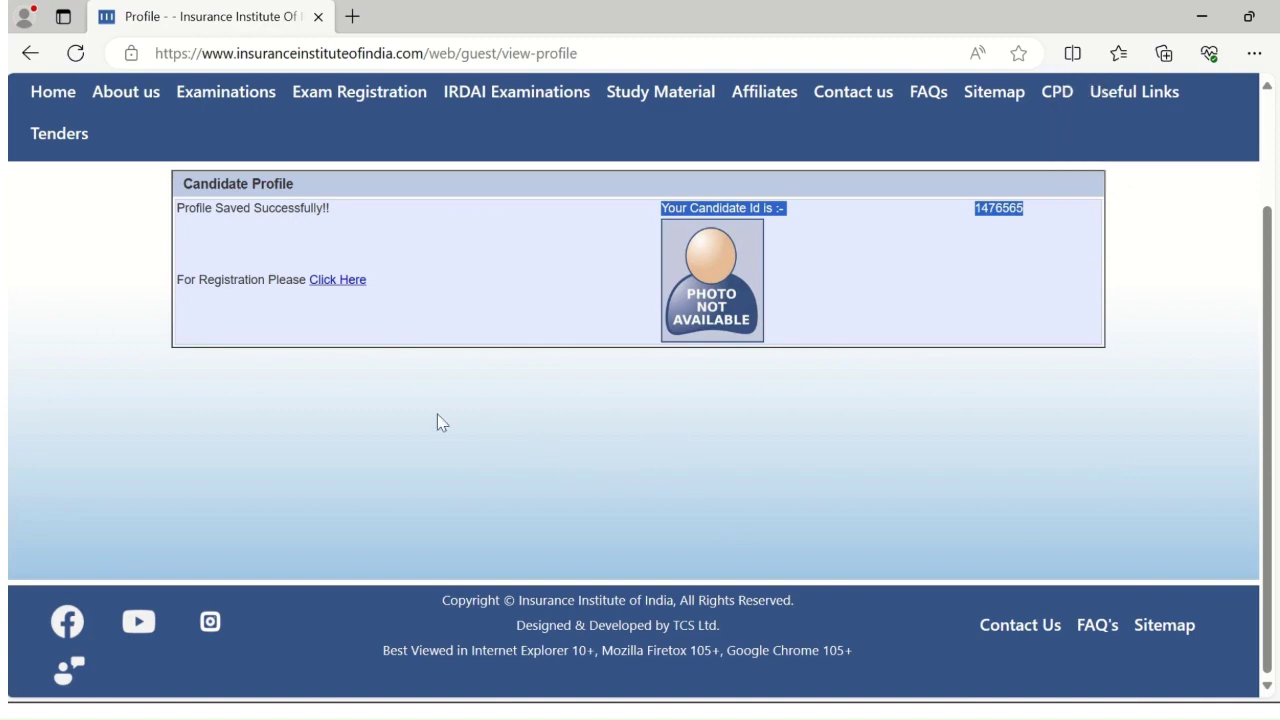
pyautogui.click(506, 416)
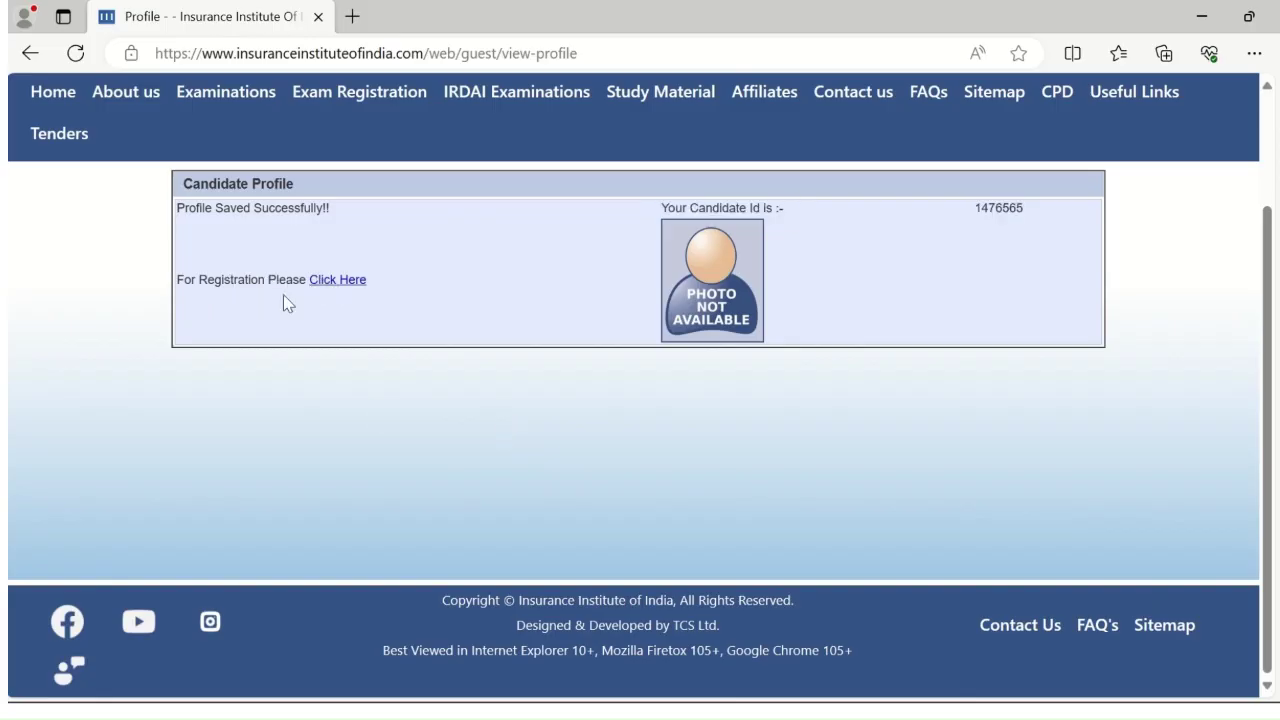
# Start exam registration and pick Mumbai Insurance Institute, bringing fees to 700 and the total to 826
pyautogui.click(350, 292)
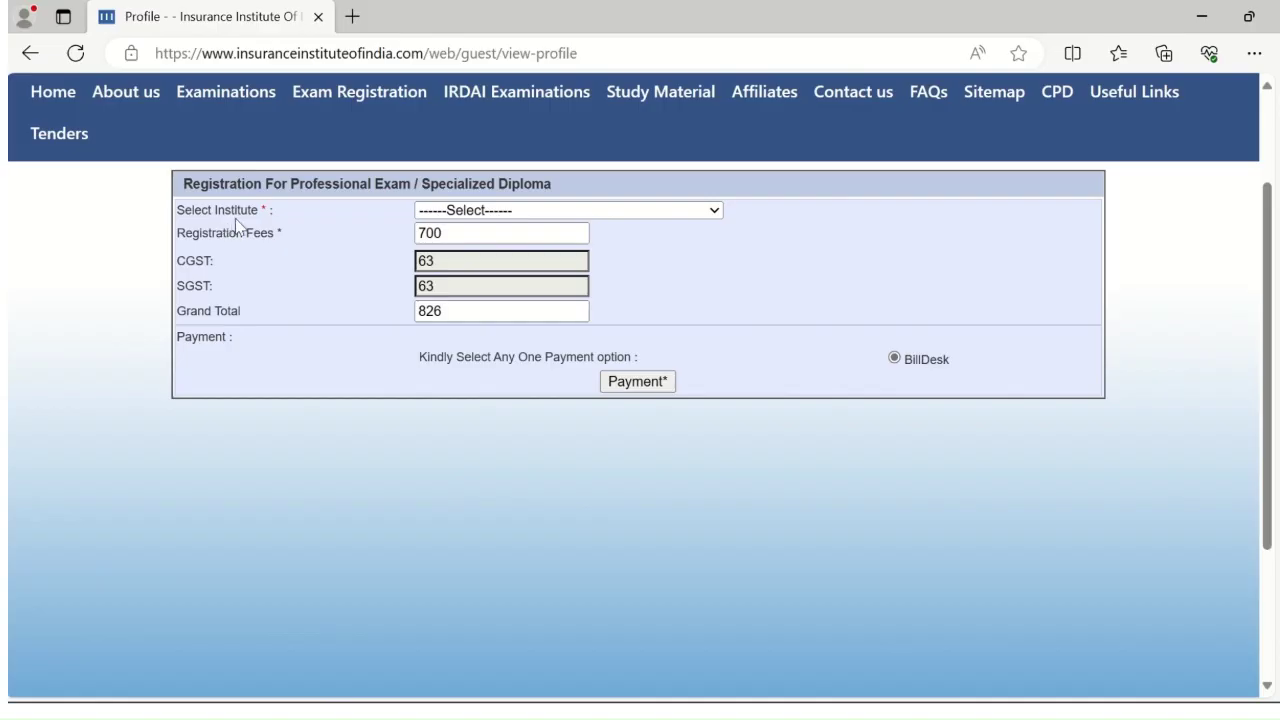
pyautogui.click(716, 212)
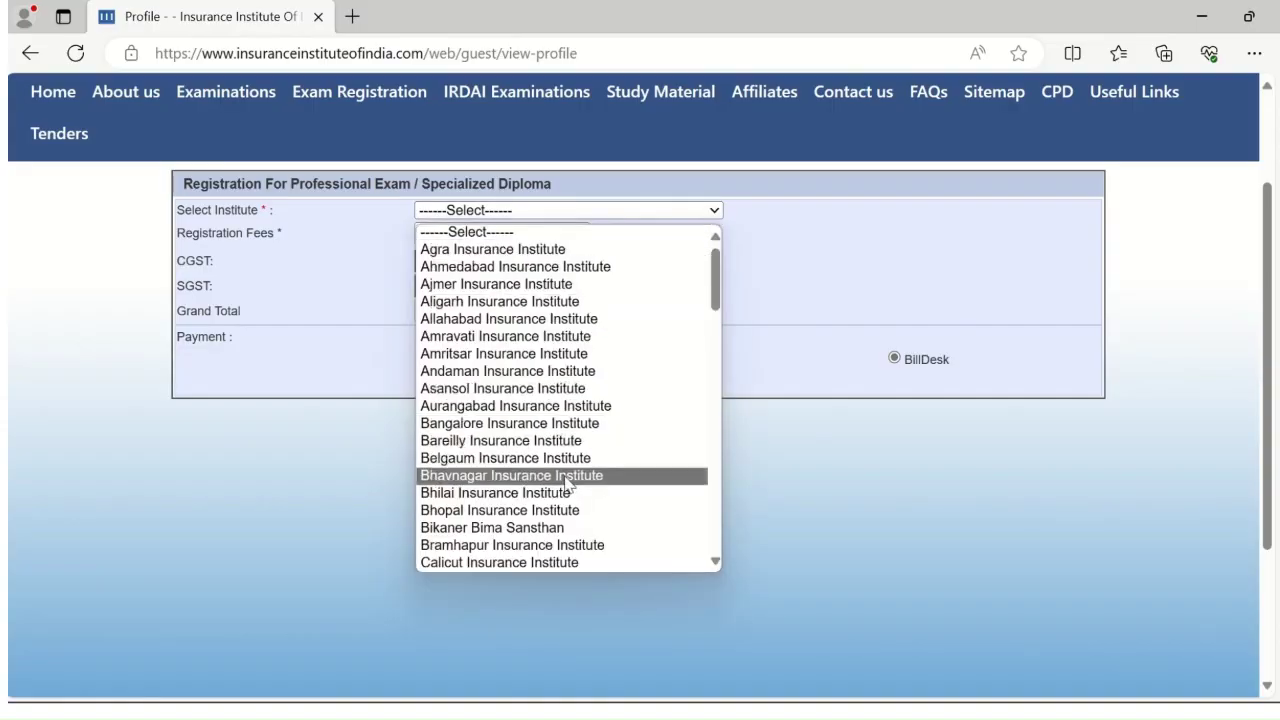
pyautogui.scroll(-4, 566, 483)
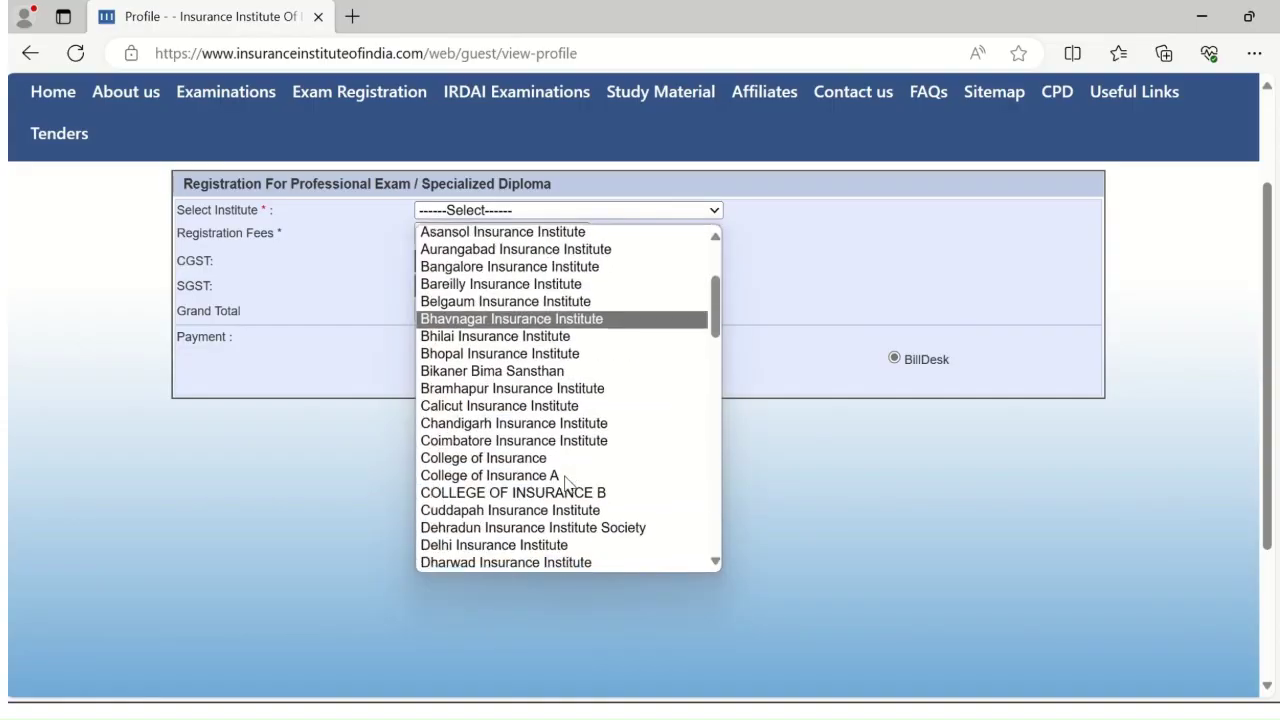
pyautogui.scroll(-5, 566, 483)
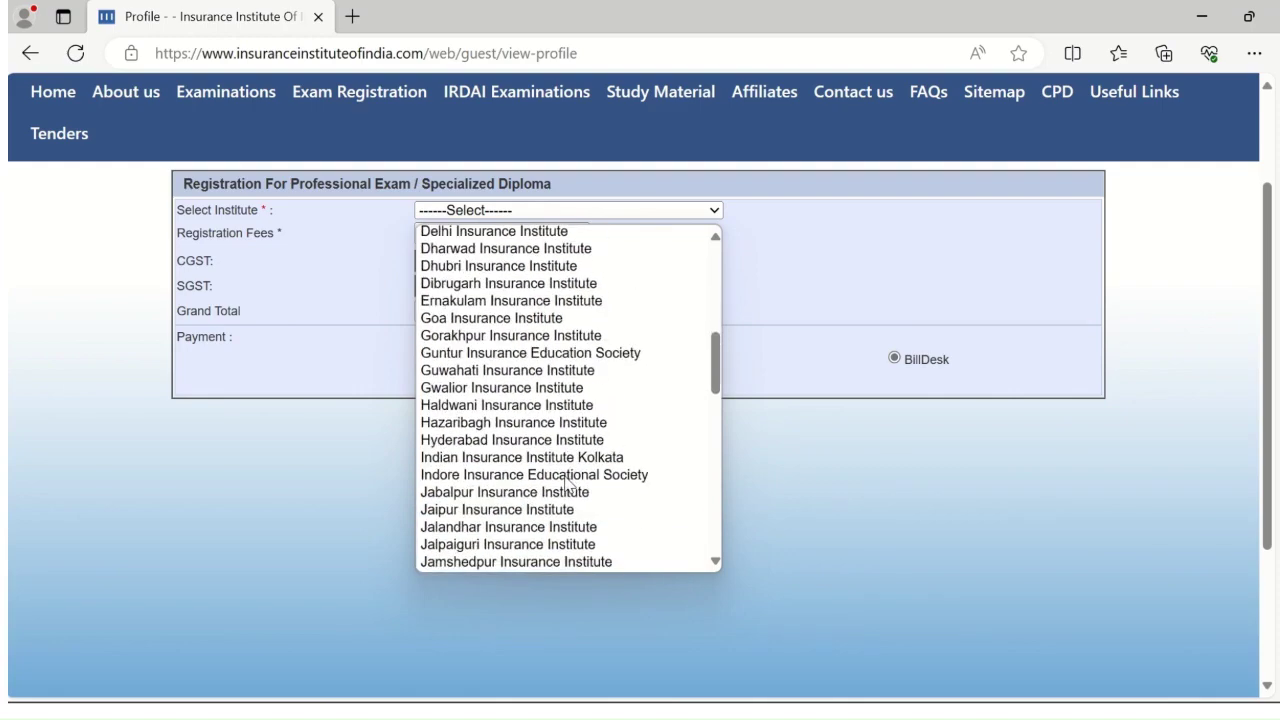
pyautogui.scroll(-8, 566, 483)
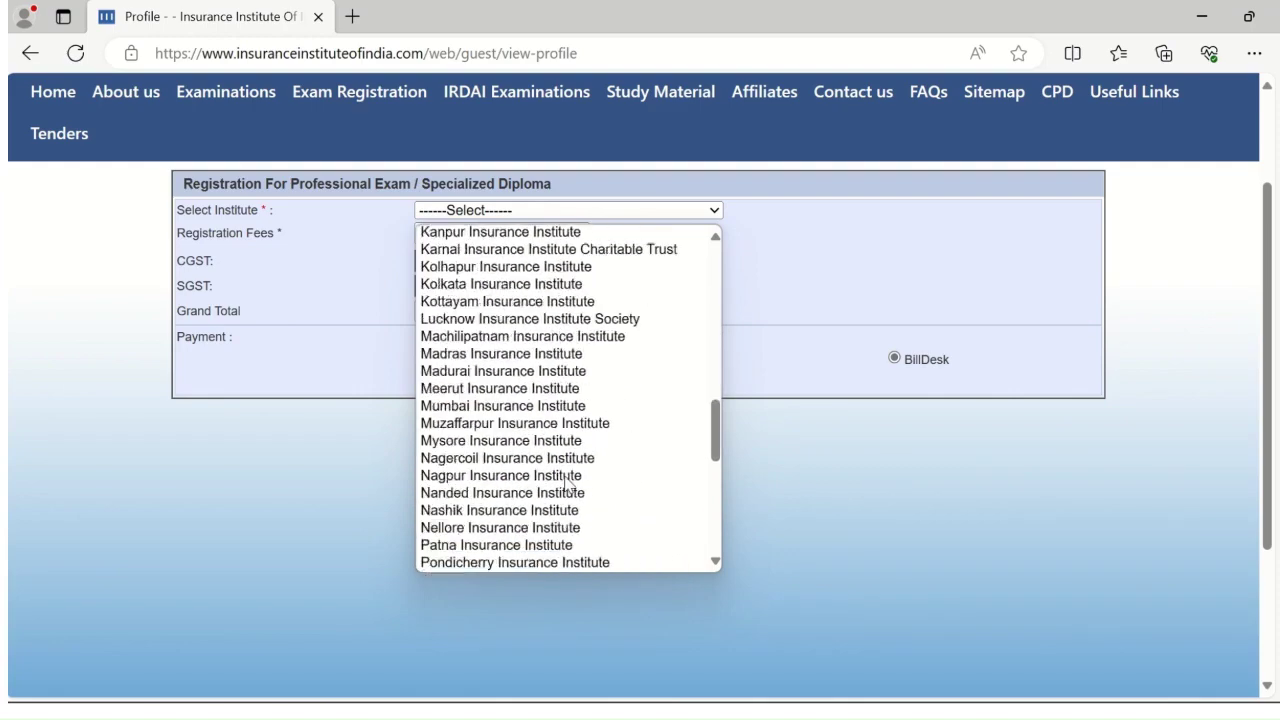
pyautogui.scroll(-8, 566, 483)
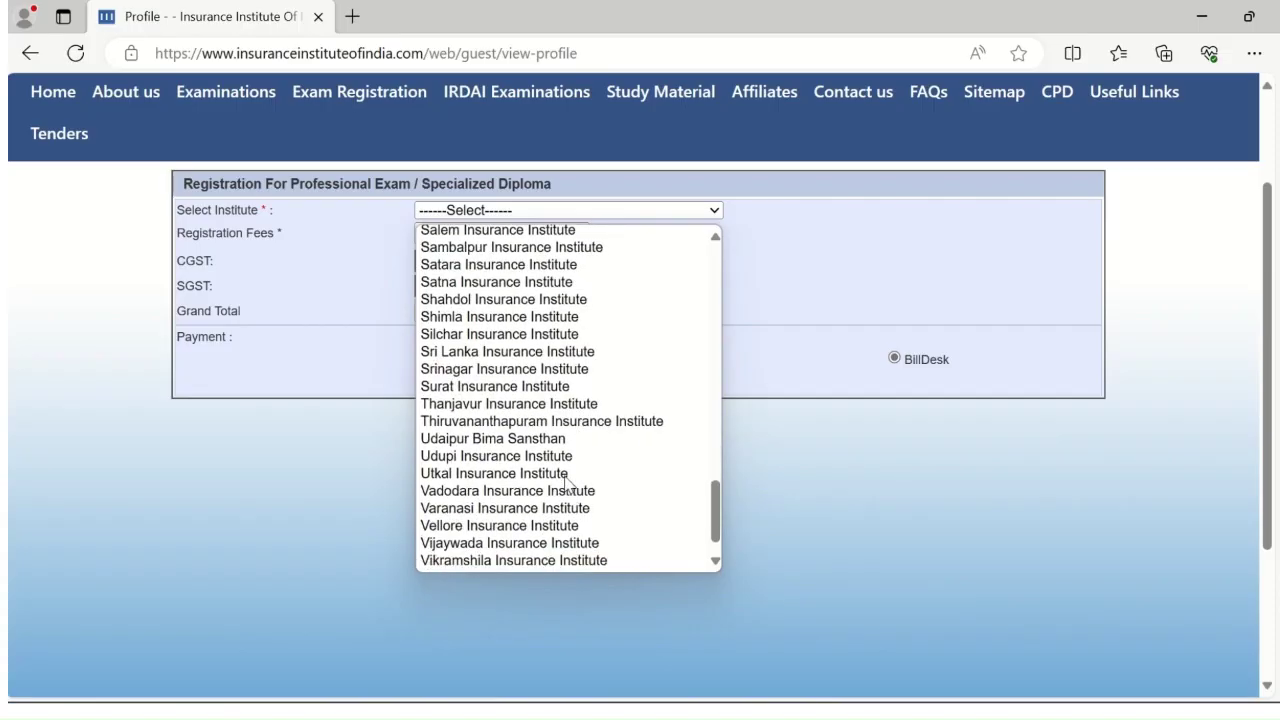
pyautogui.scroll(-1, 566, 483)
pyautogui.scroll(11, 566, 483)
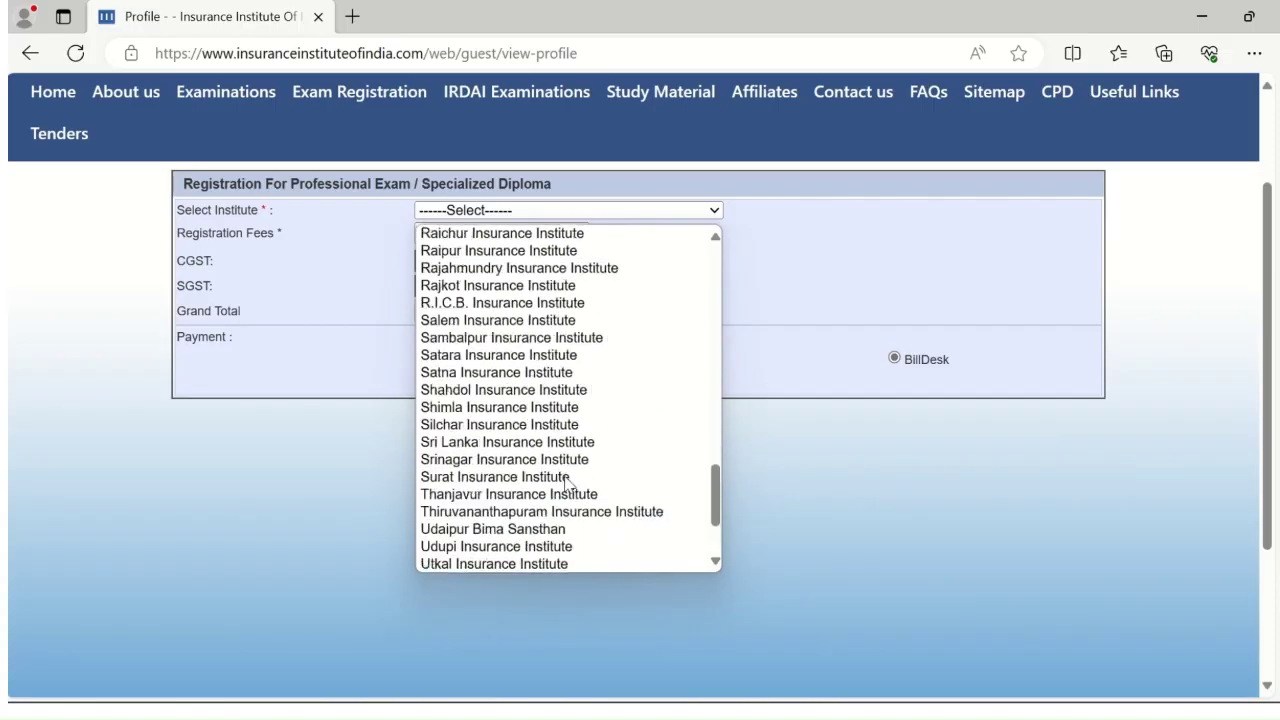
pyautogui.scroll(10, 566, 483)
pyautogui.scroll(1, 566, 483)
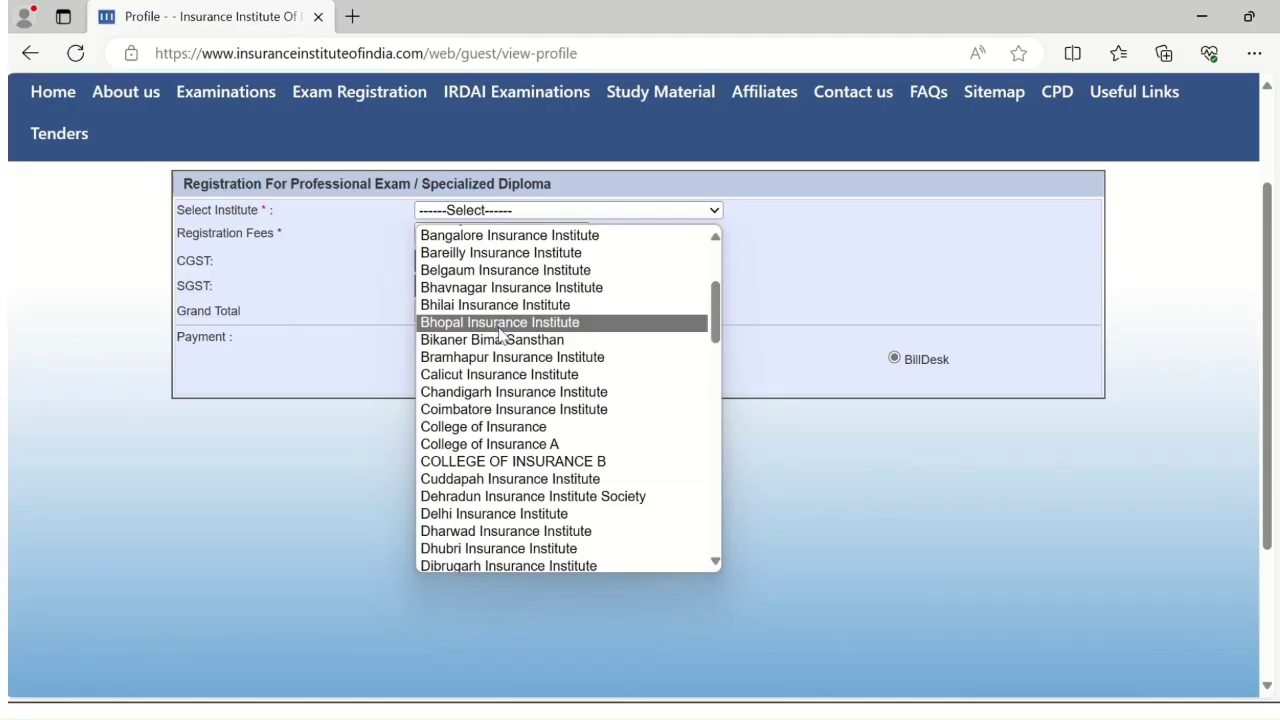
pyautogui.scroll(-2, 533, 463)
pyautogui.scroll(-10, 533, 463)
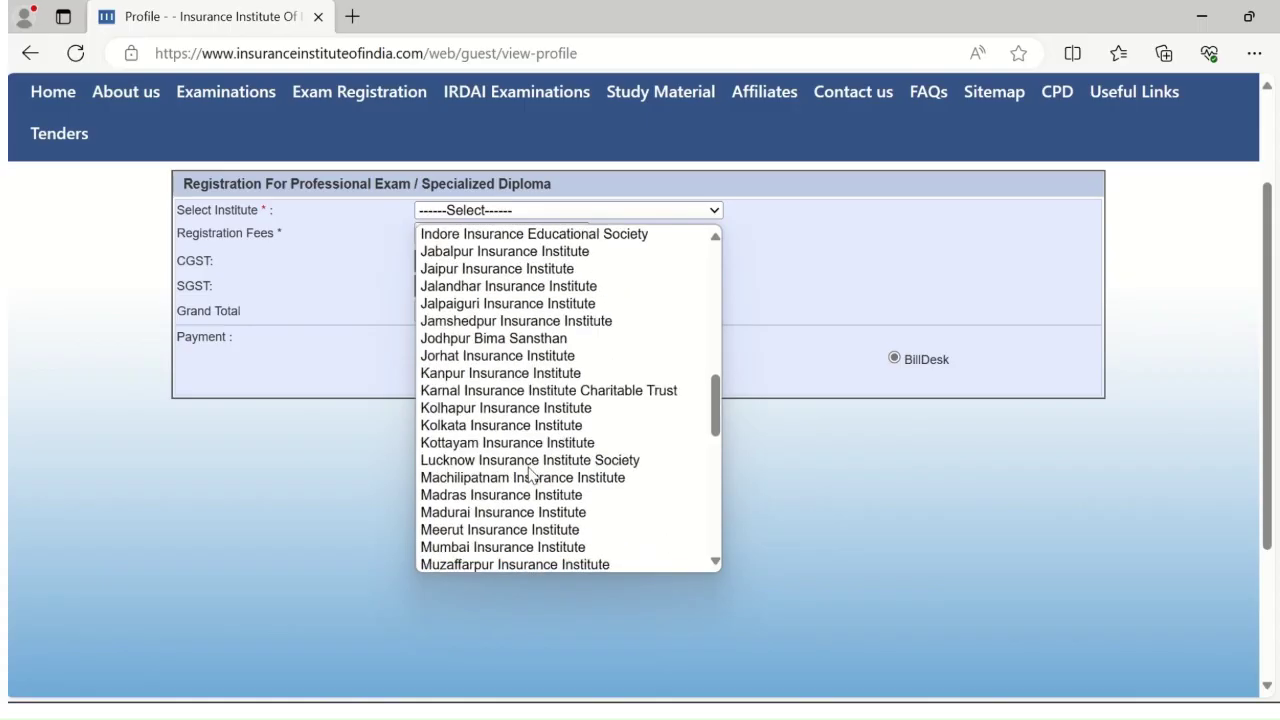
pyautogui.click(472, 443)
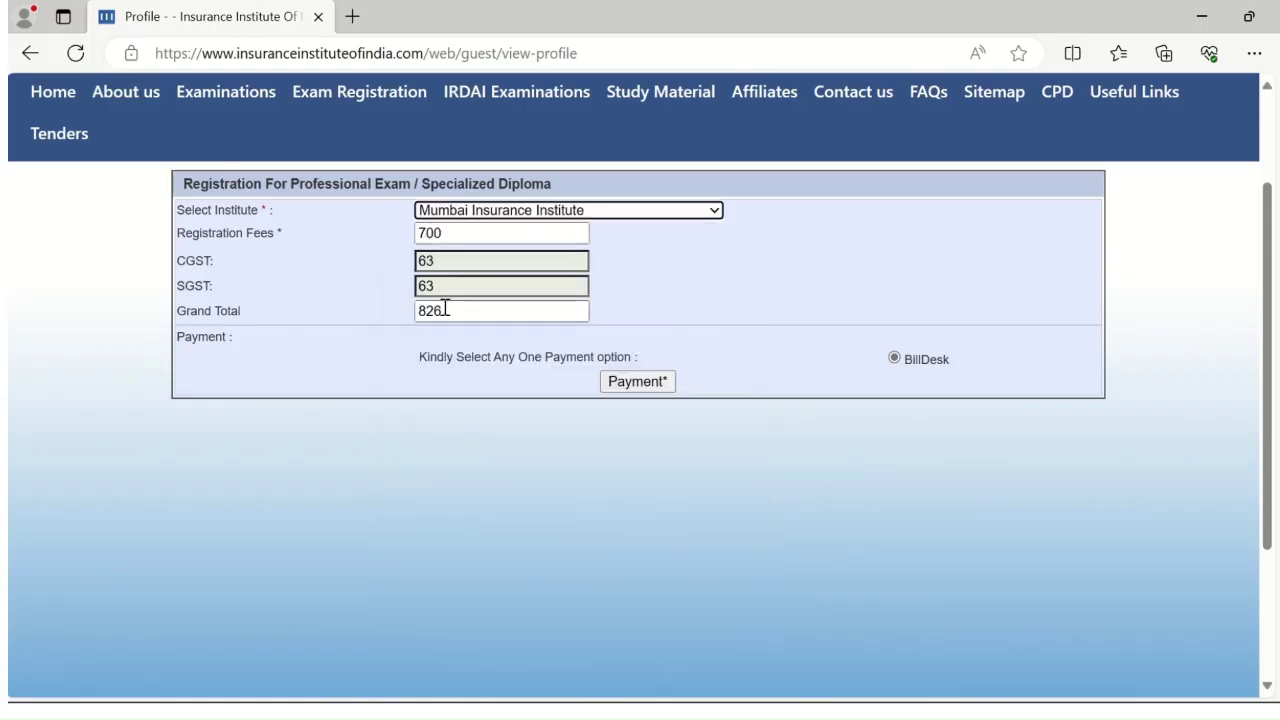
# Review the 826 Registration Details summary and confirm its terms to reach the BillDesk gateway
pyautogui.click(645, 387)
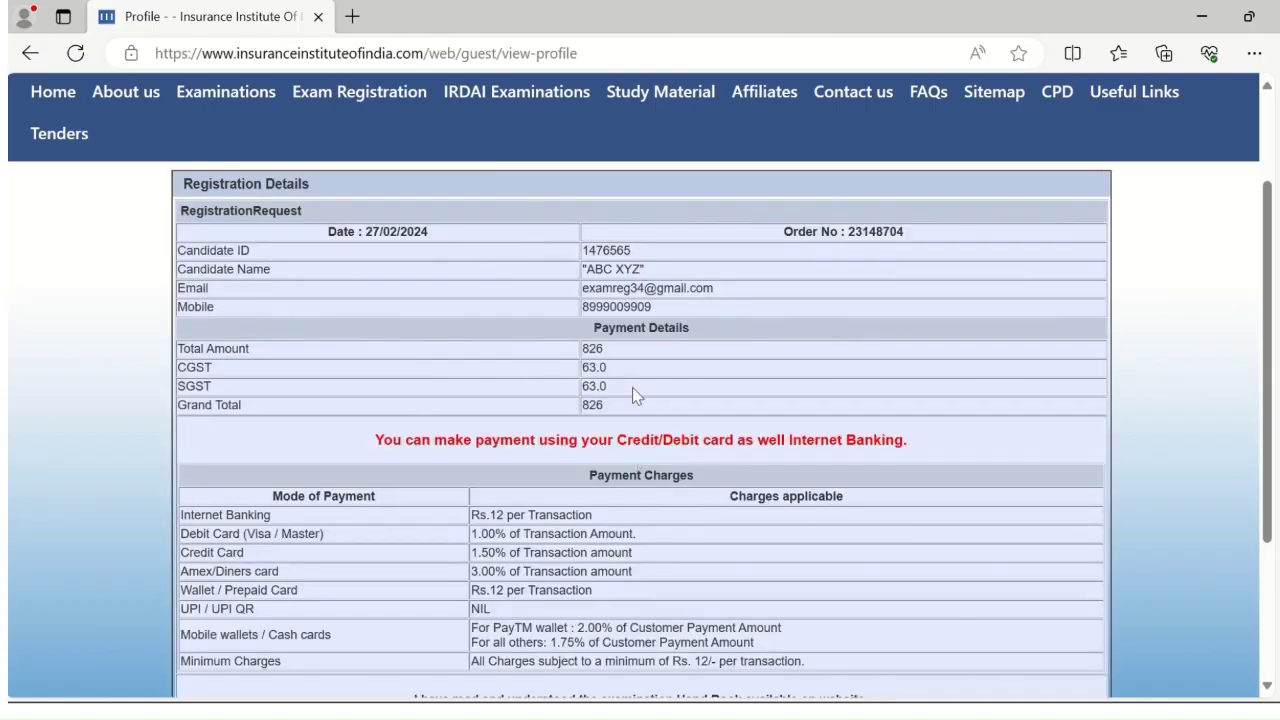
pyautogui.scroll(-3, 650, 440)
pyautogui.scroll(3, 686, 517)
pyautogui.scroll(-3, 636, 450)
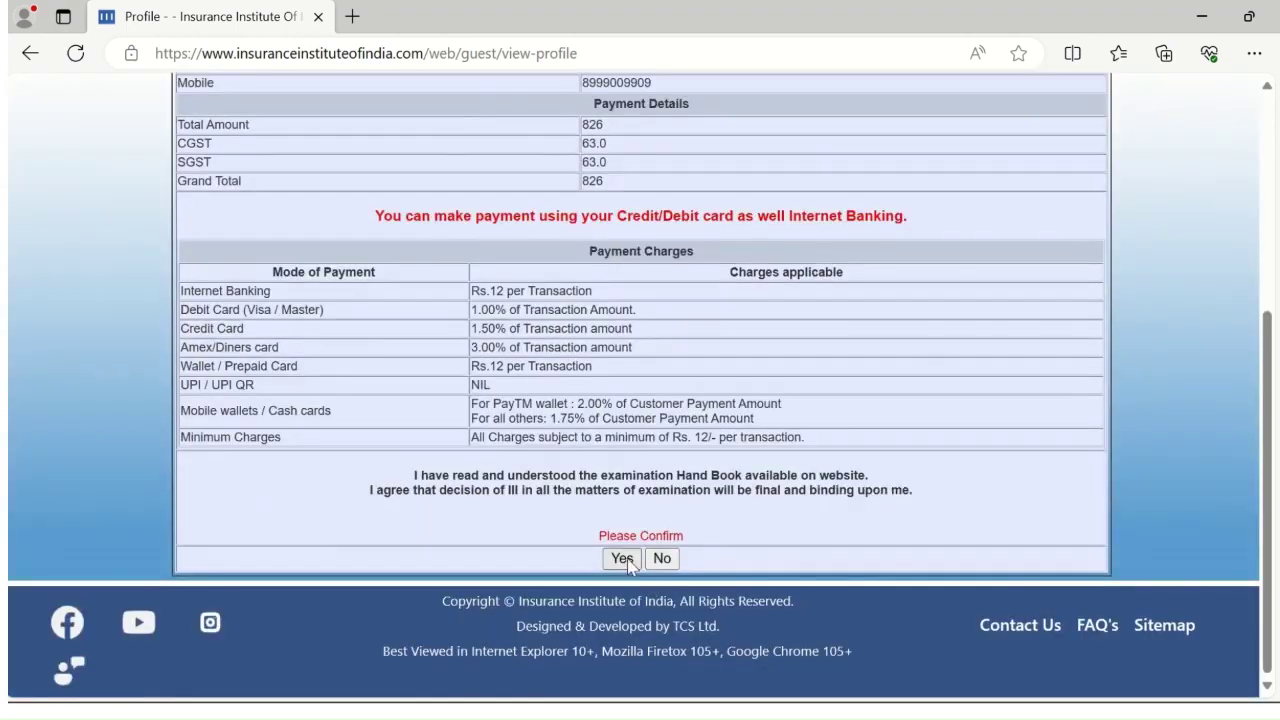
pyautogui.click(622, 560)
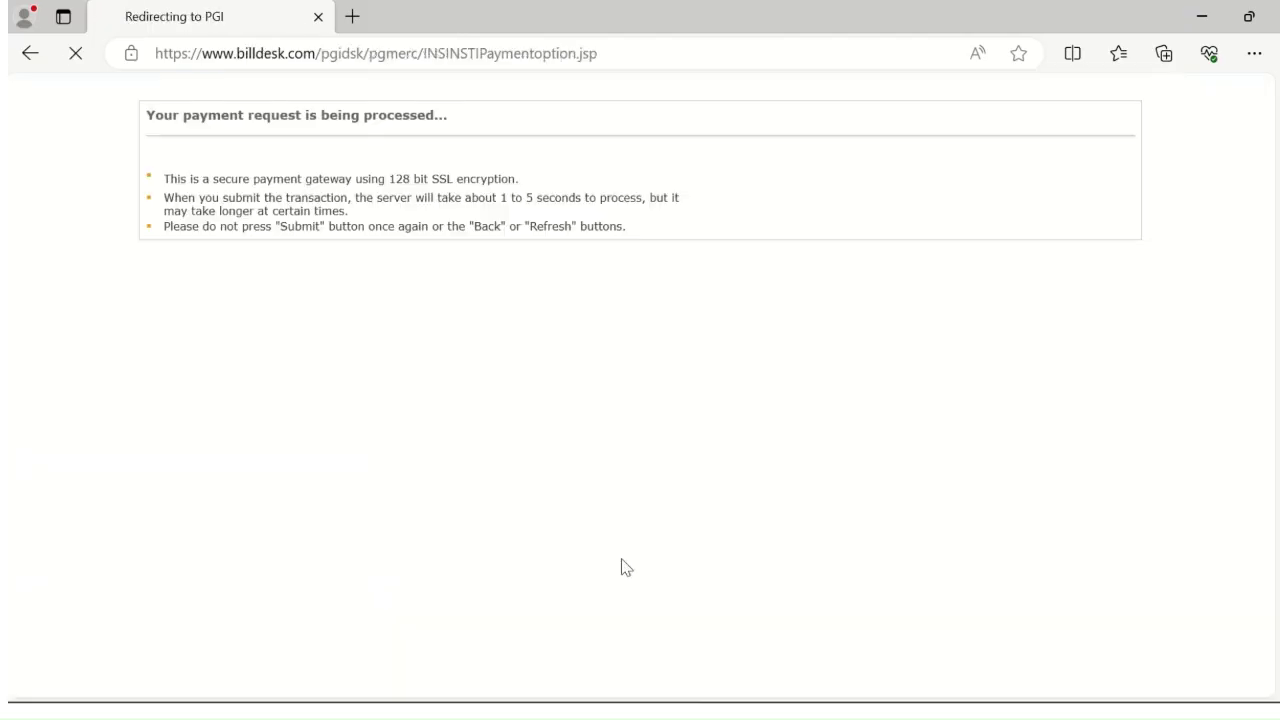